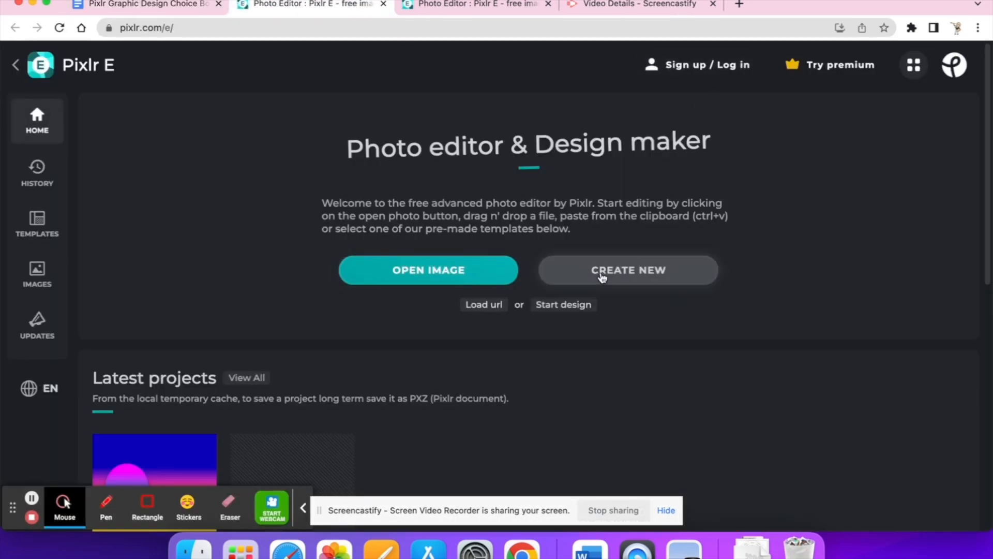
- Create a new 1000 x 1000 px canvas from the Art grid preset
{"action": "left_click", "coordinate": [641, 271]}
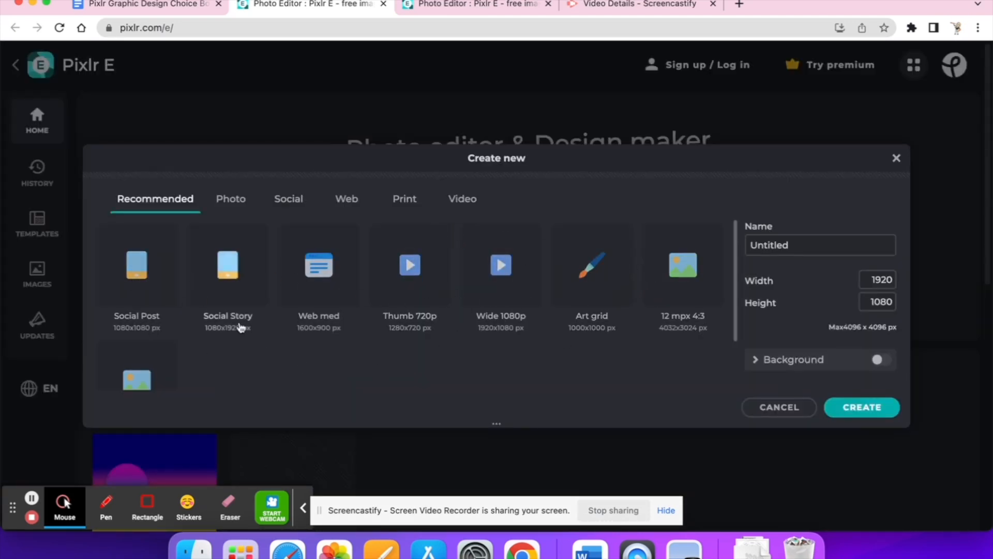
{"action": "left_click", "coordinate": [582, 284]}
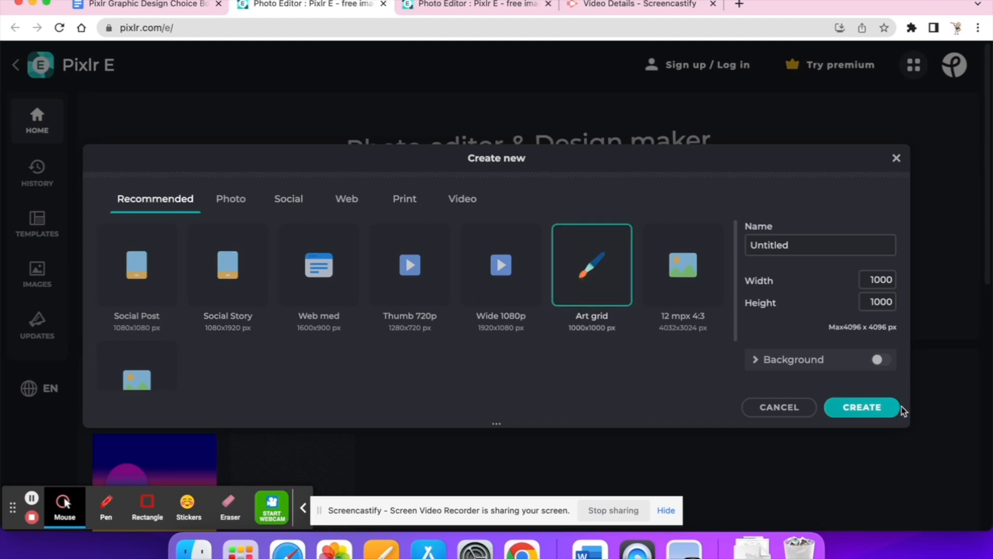
{"action": "left_click", "coordinate": [884, 408]}
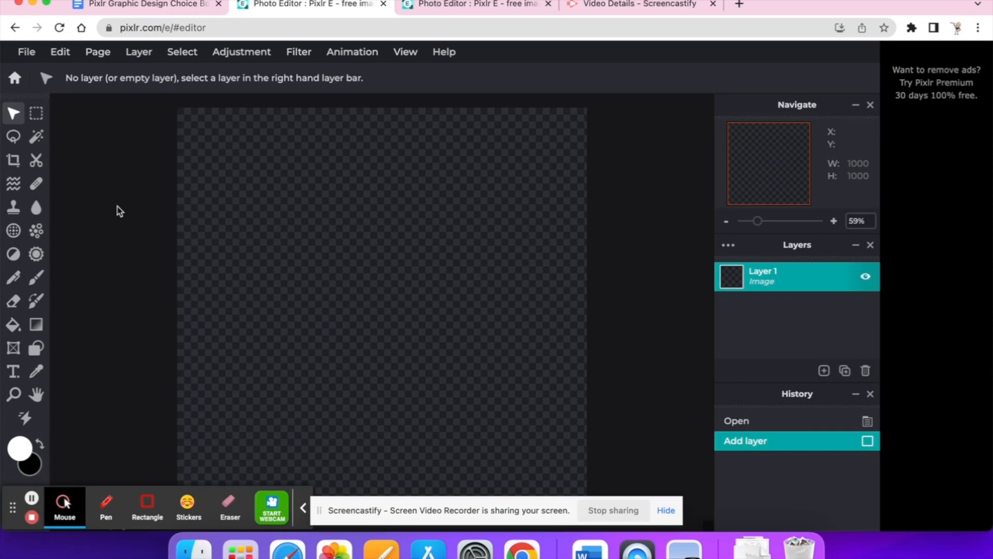
- Activate the Gradient tool and set its type to Linear
{"action": "left_click", "coordinate": [36, 325]}
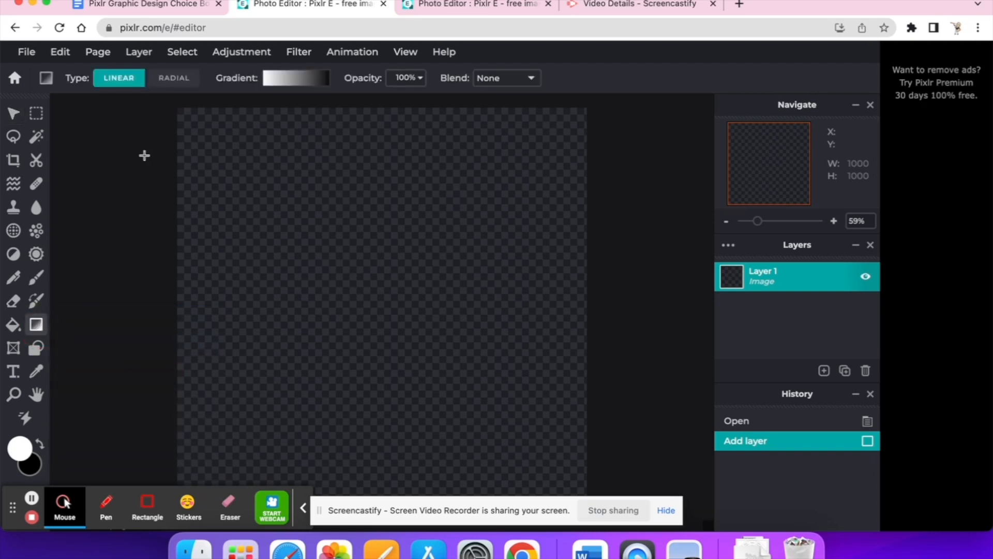
{"action": "left_click", "coordinate": [172, 80]}
{"action": "left_click", "coordinate": [118, 77]}
{"action": "left_click", "coordinate": [173, 78]}
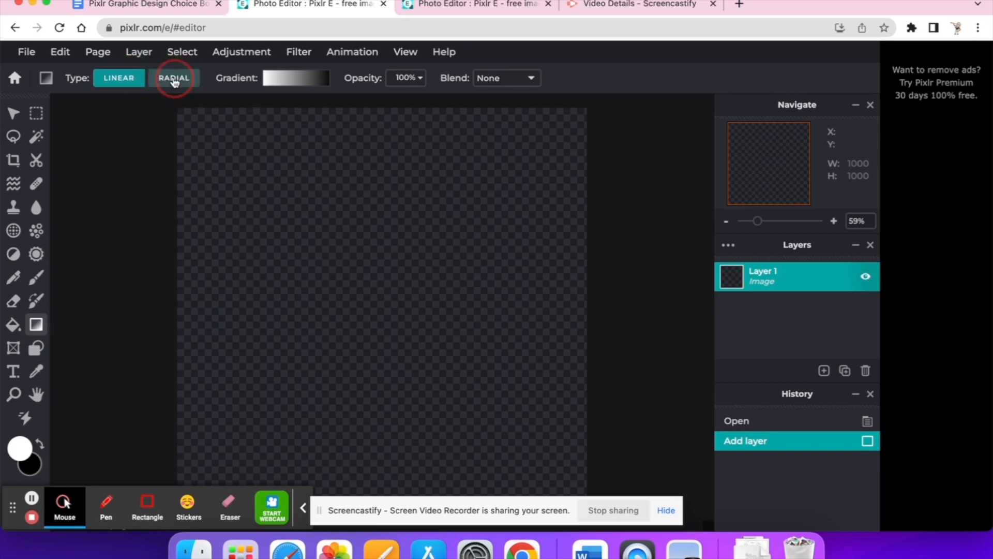
{"action": "left_click", "coordinate": [118, 78]}
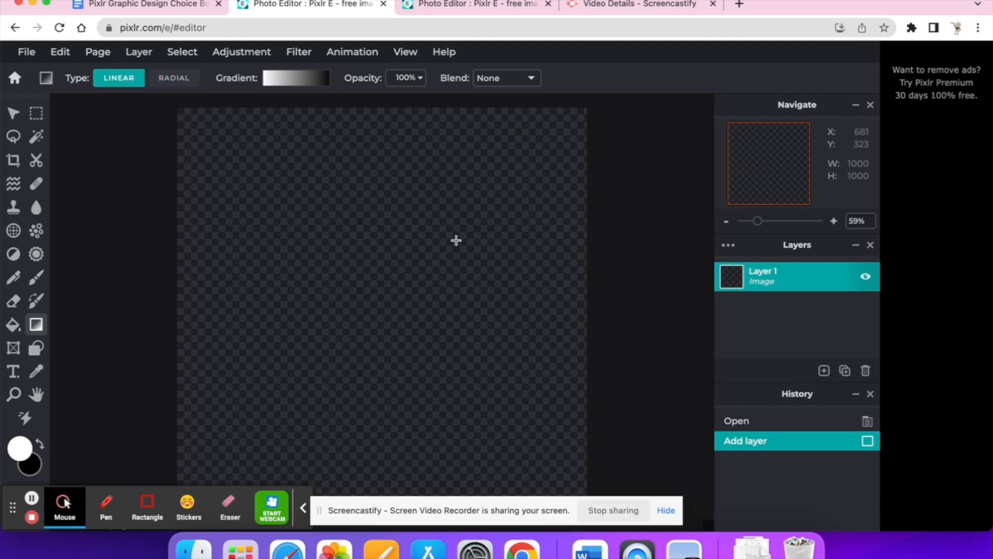
- Choose the teal-red-black preset gradient and fill the layer with it diagonally from upper left to lower right
{"action": "left_click", "coordinate": [288, 80]}
{"action": "scroll", "coordinate": [313, 265], "scroll_direction": "down", "scroll_amount": 1}
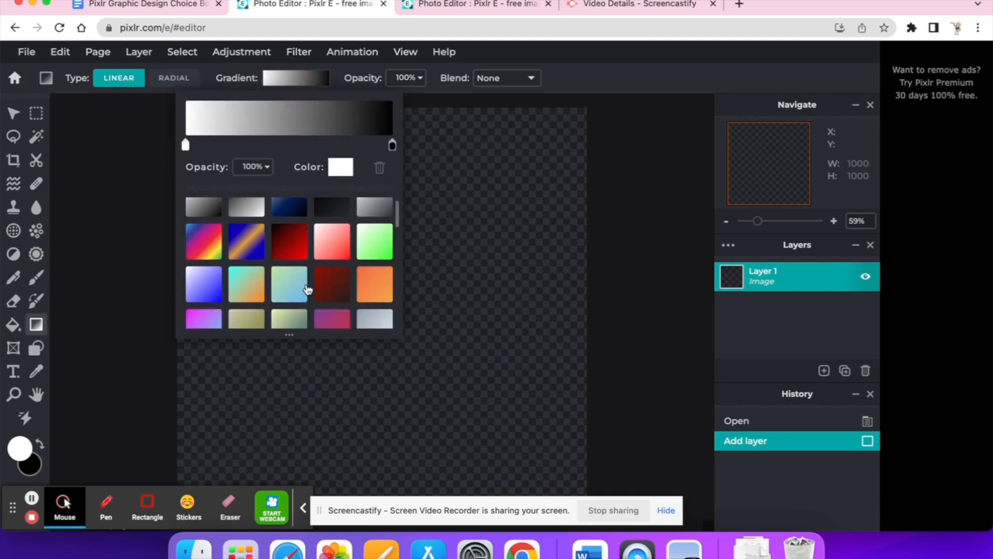
{"action": "scroll", "coordinate": [295, 291], "scroll_direction": "down", "scroll_amount": 6}
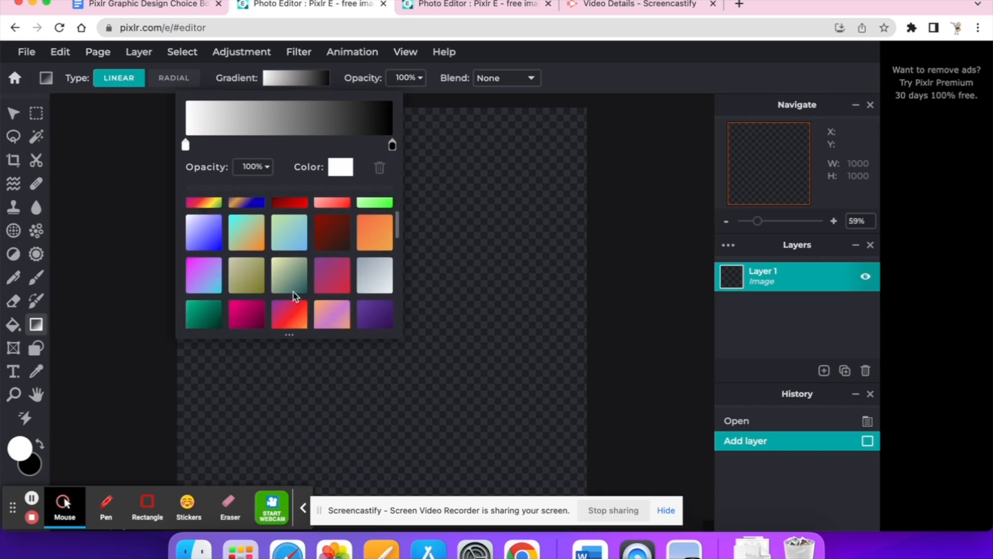
{"action": "scroll", "coordinate": [294, 296], "scroll_direction": "down", "scroll_amount": 5}
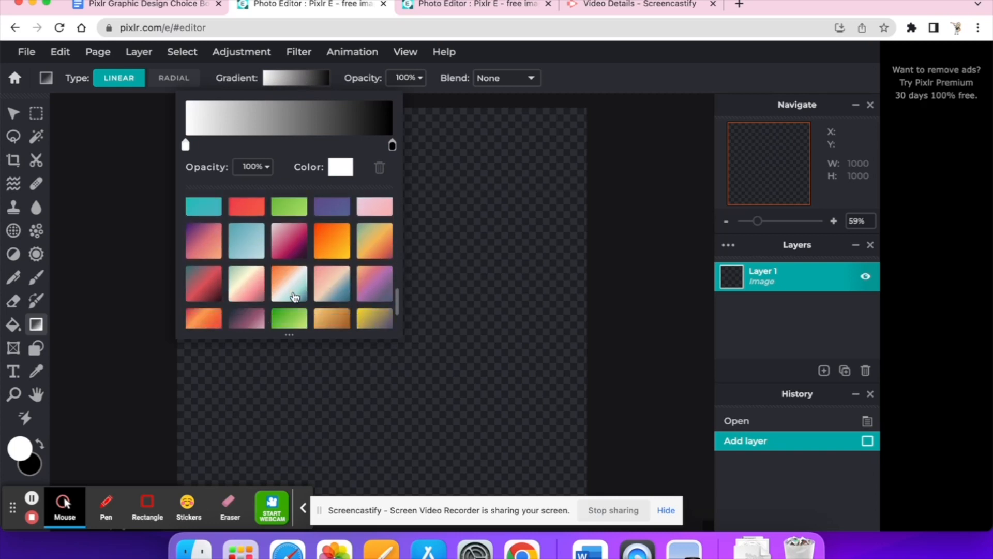
{"action": "left_click", "coordinate": [203, 223]}
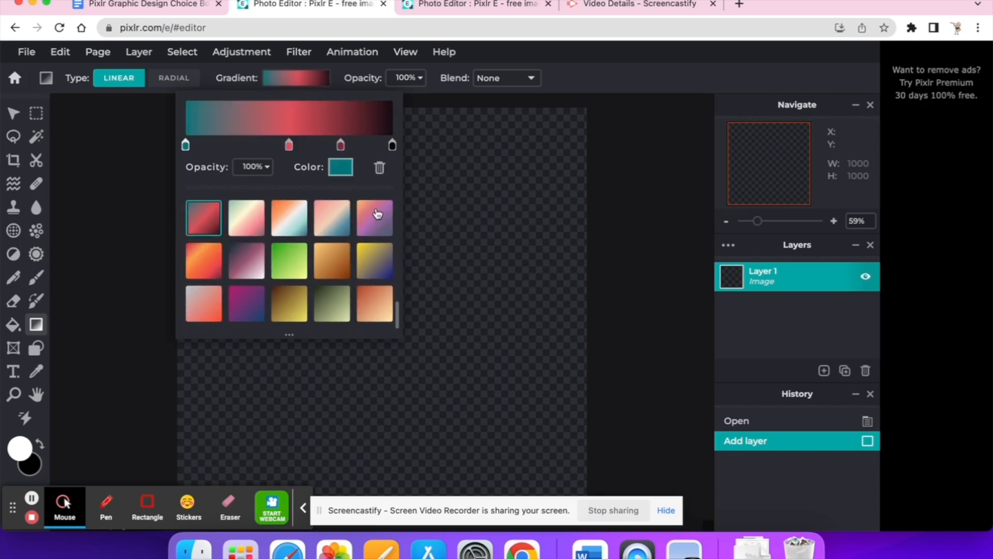
{"action": "left_click_drag", "start_coordinate": [300, 171], "coordinate": [523, 389]}
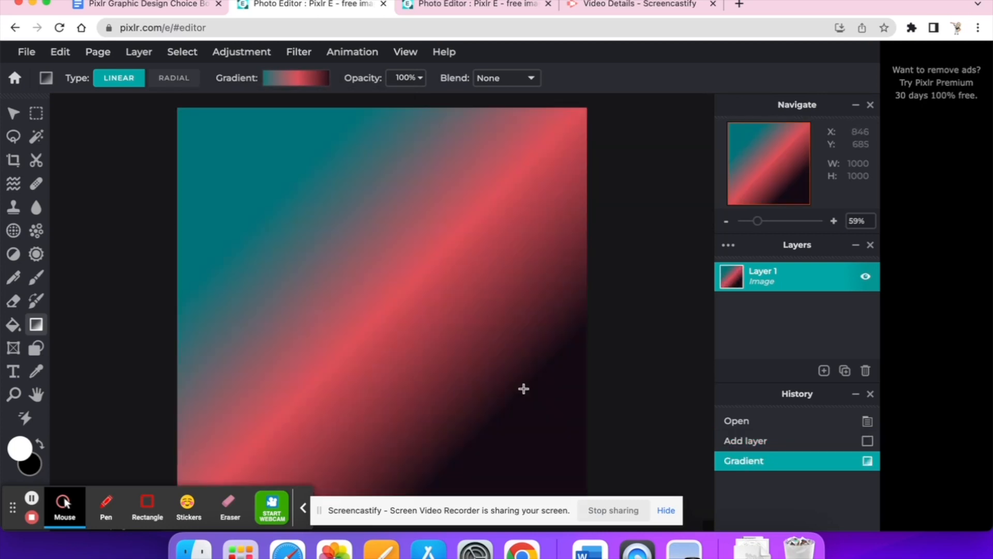
- Try several preset gradients and select the yellow-to-navy preset
{"action": "left_click", "coordinate": [293, 78]}
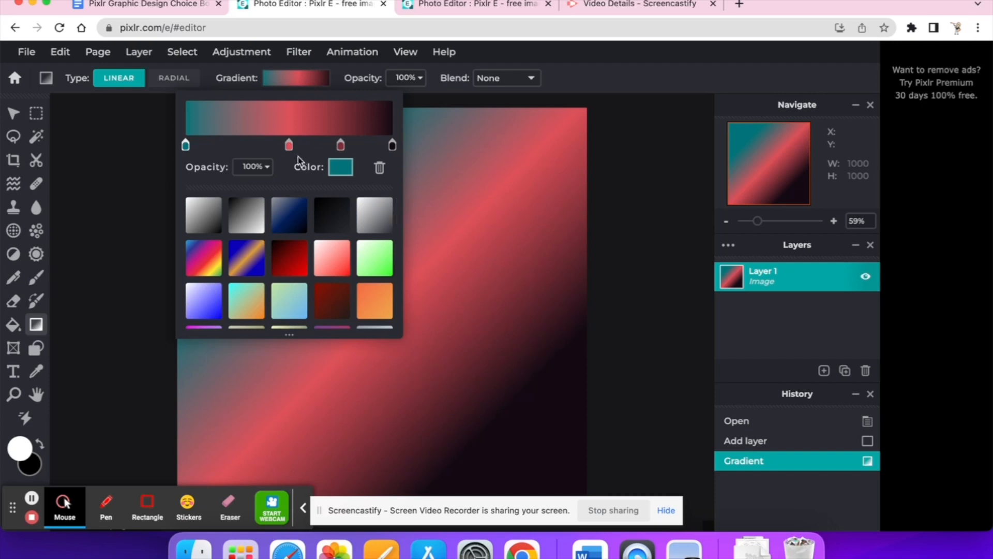
{"action": "left_click", "coordinate": [206, 255]}
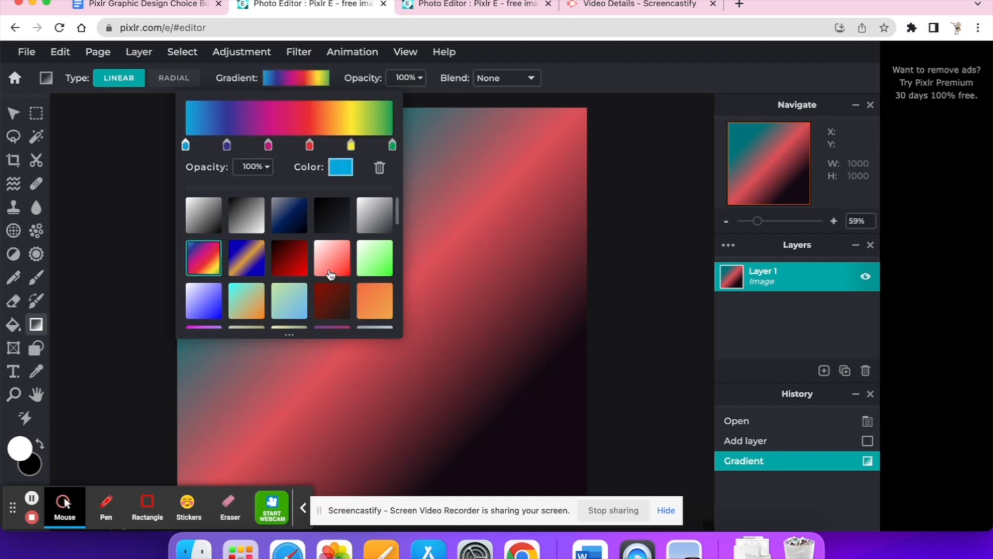
{"action": "scroll", "coordinate": [331, 274], "scroll_direction": "down", "scroll_amount": 5}
{"action": "left_click", "coordinate": [200, 217]}
{"action": "left_click", "coordinate": [206, 254]}
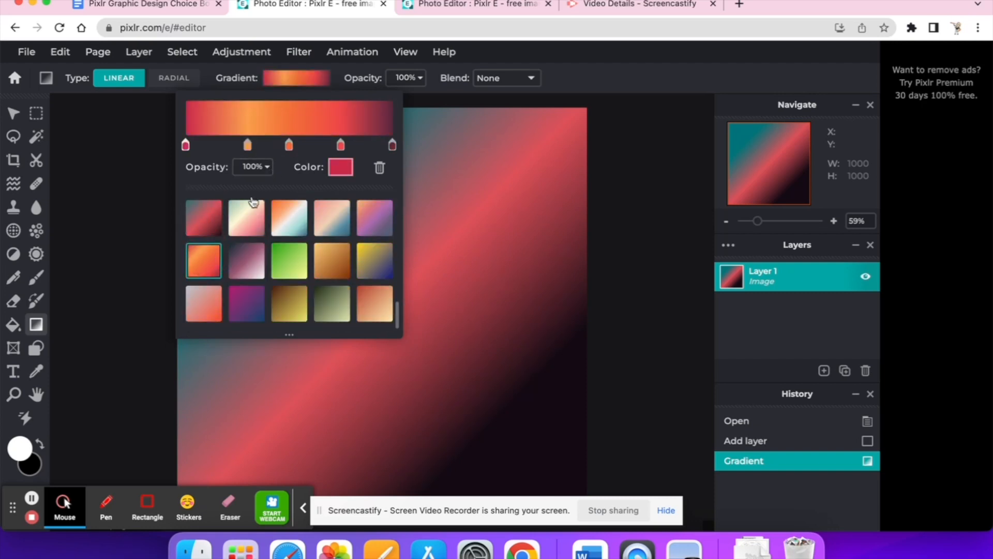
{"action": "left_click", "coordinate": [297, 270]}
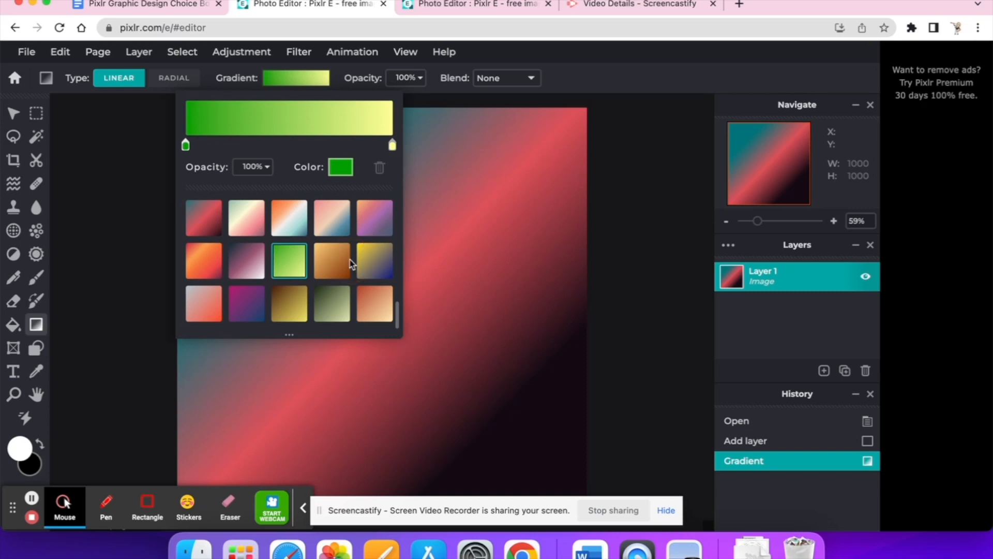
{"action": "left_click", "coordinate": [366, 261]}
- Recolor the gradient's navy end stop to bright pink and move the stop slightly inward
{"action": "left_click", "coordinate": [392, 147]}
{"action": "left_click", "coordinate": [341, 166]}
{"action": "left_click", "coordinate": [531, 218]}
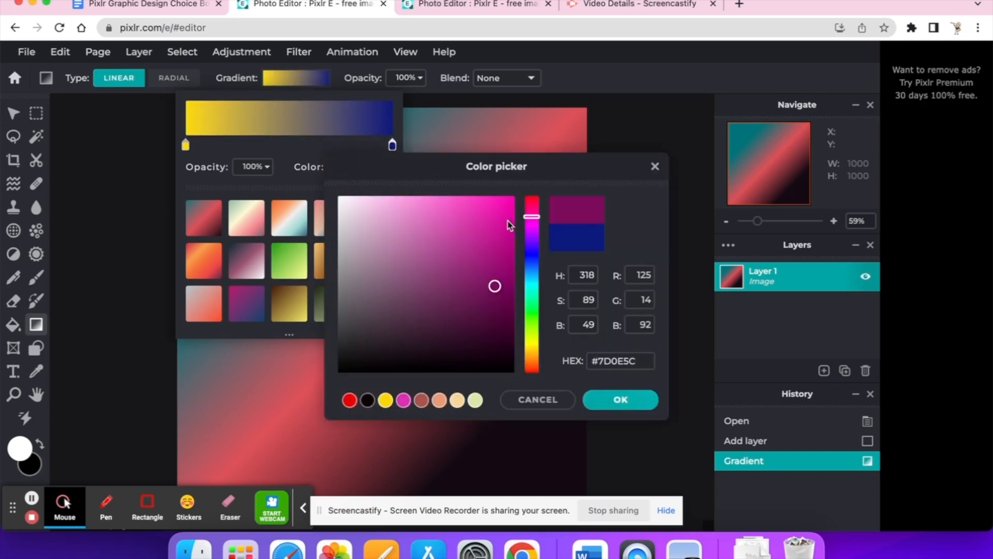
{"action": "left_click", "coordinate": [512, 198]}
{"action": "left_click", "coordinate": [611, 404]}
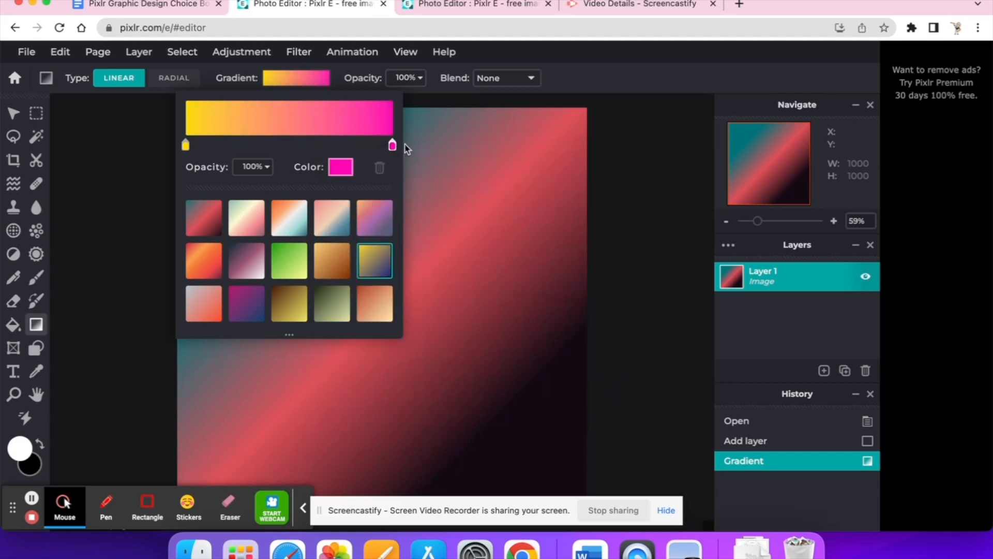
{"action": "left_click_drag", "start_coordinate": [395, 149], "coordinate": [386, 150]}
- Recolor the gradient's yellow start stop to bright blue
{"action": "left_click", "coordinate": [186, 147]}
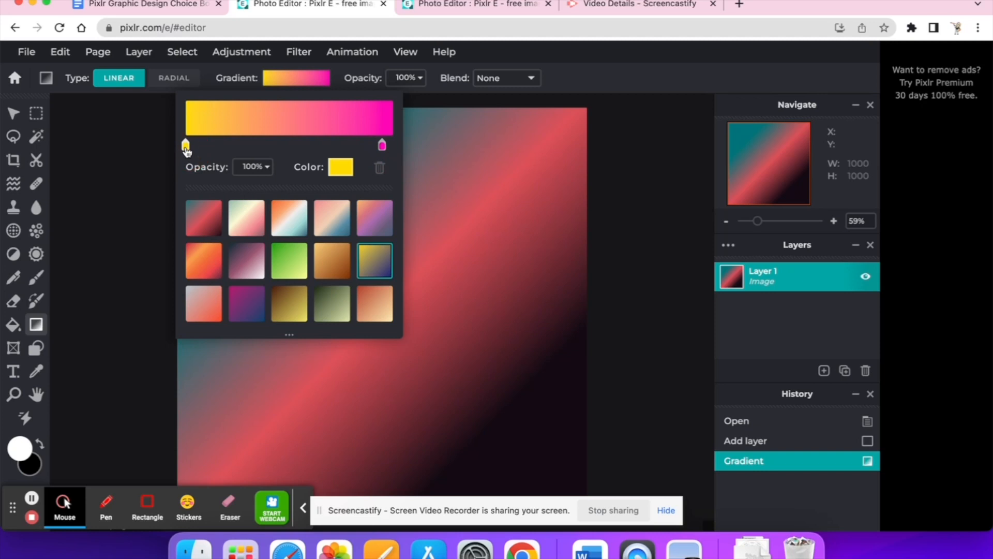
{"action": "left_click", "coordinate": [337, 173]}
{"action": "left_click_drag", "start_coordinate": [539, 265], "coordinate": [534, 252]}
{"action": "left_click", "coordinate": [595, 402]}
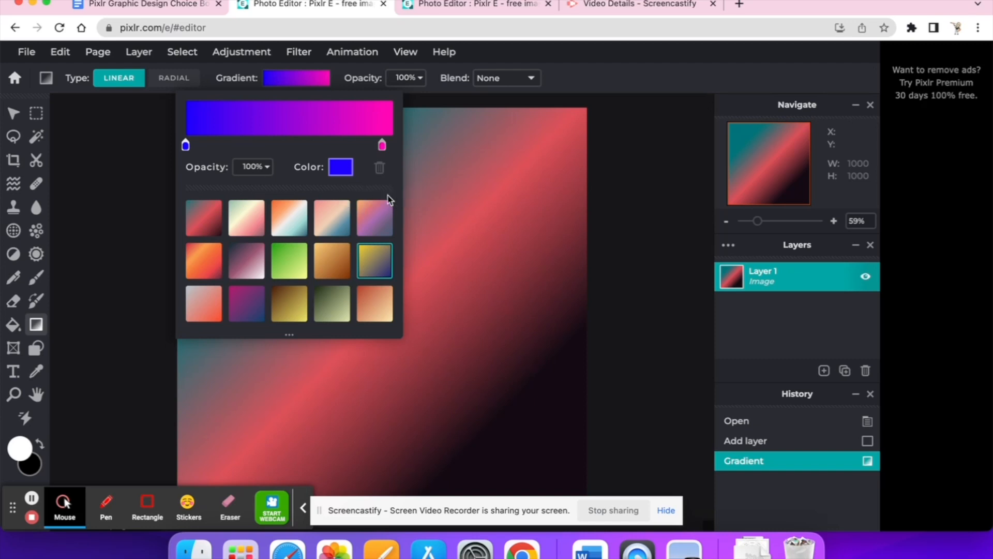
- Fill the layer with the blue-to-pink gradient diagonally, and try it as a Radial gradient
{"action": "left_click_drag", "start_coordinate": [339, 182], "coordinate": [542, 441]}
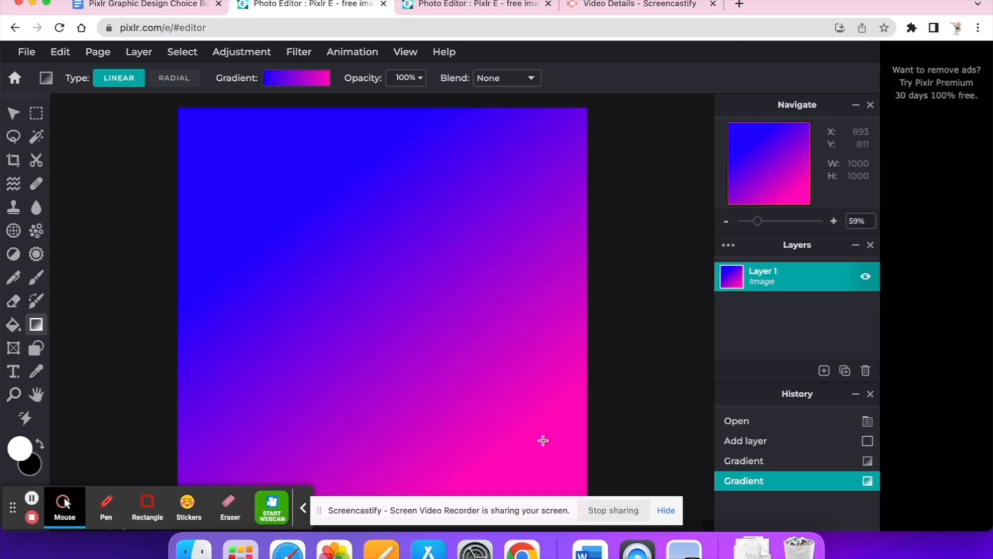
{"action": "left_click", "coordinate": [174, 78]}
{"action": "left_click_drag", "start_coordinate": [336, 211], "coordinate": [440, 381]}
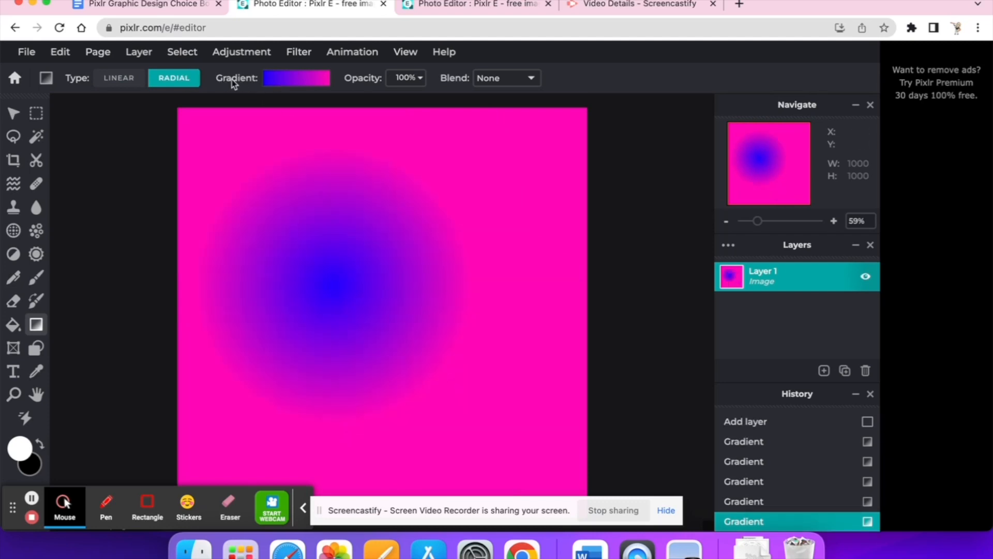
- Fill the layer with a vertical Linear gradient running from blue at the canvas bottom to pink at its top
{"action": "left_click", "coordinate": [129, 76]}
{"action": "left_click_drag", "start_coordinate": [333, 211], "coordinate": [415, 386]}
{"action": "left_click_drag", "start_coordinate": [374, 414], "coordinate": [377, 154]}
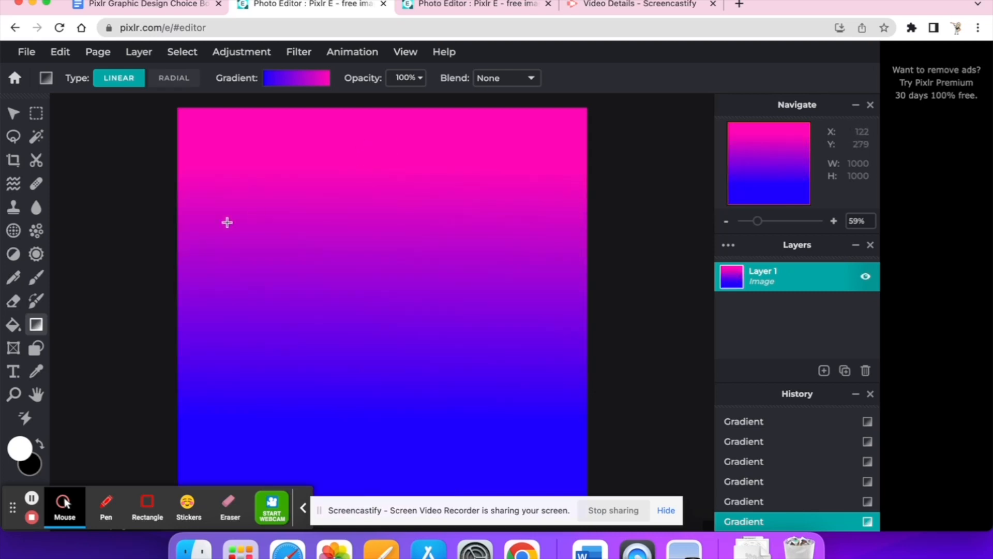
- Draw a white circle with the Shape tool and move it to the middle of the canvas
{"action": "left_click", "coordinate": [37, 351]}
{"action": "left_click", "coordinate": [314, 81]}
{"action": "left_click_drag", "start_coordinate": [224, 190], "coordinate": [385, 352]}
{"action": "left_click_drag", "start_coordinate": [356, 295], "coordinate": [388, 313]}
{"action": "left_click_drag", "start_coordinate": [390, 317], "coordinate": [382, 293]}
{"action": "left_click_drag", "start_coordinate": [383, 294], "coordinate": [423, 336]}
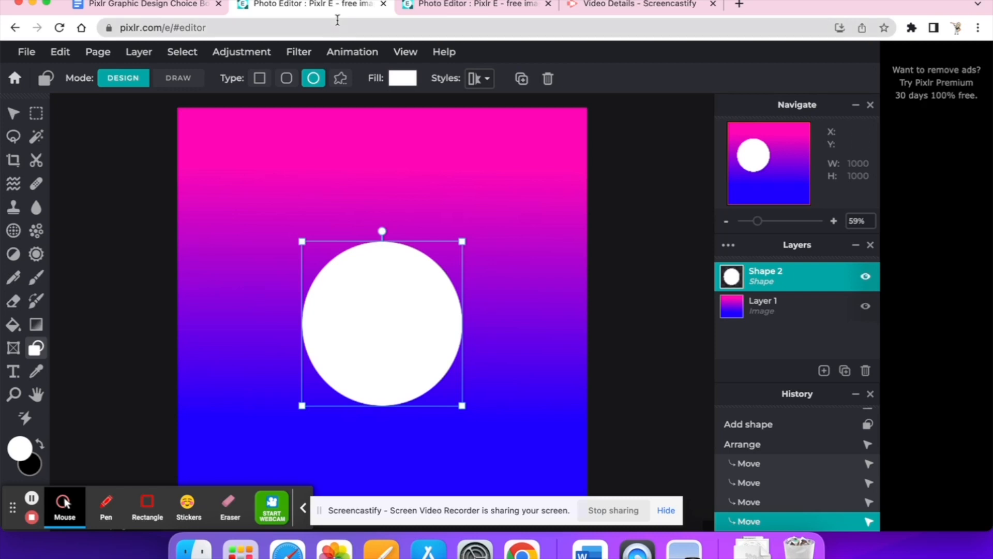
- Fill the circle with the yellow swatch and shift it slightly upward
{"action": "left_click", "coordinate": [403, 79]}
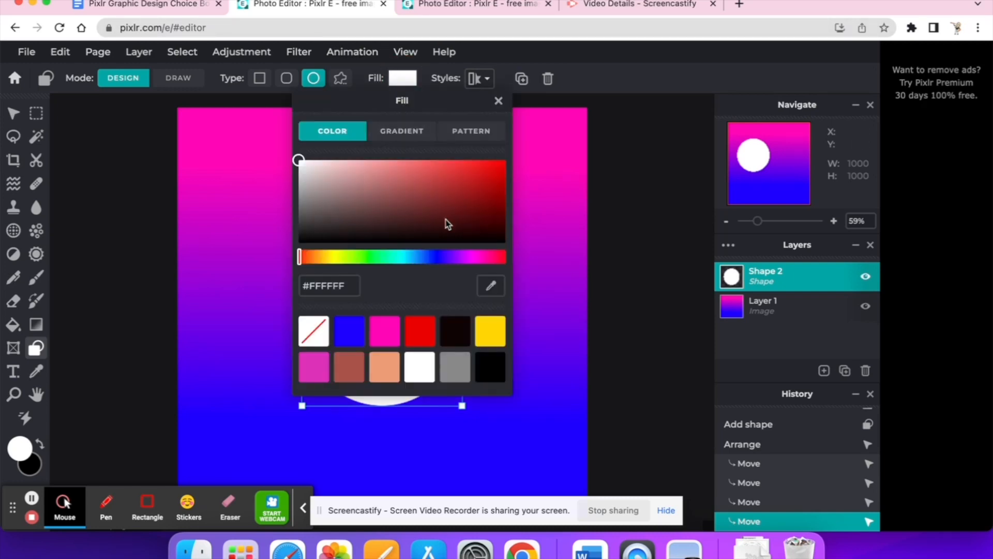
{"action": "left_click_drag", "start_coordinate": [462, 257], "coordinate": [362, 256]}
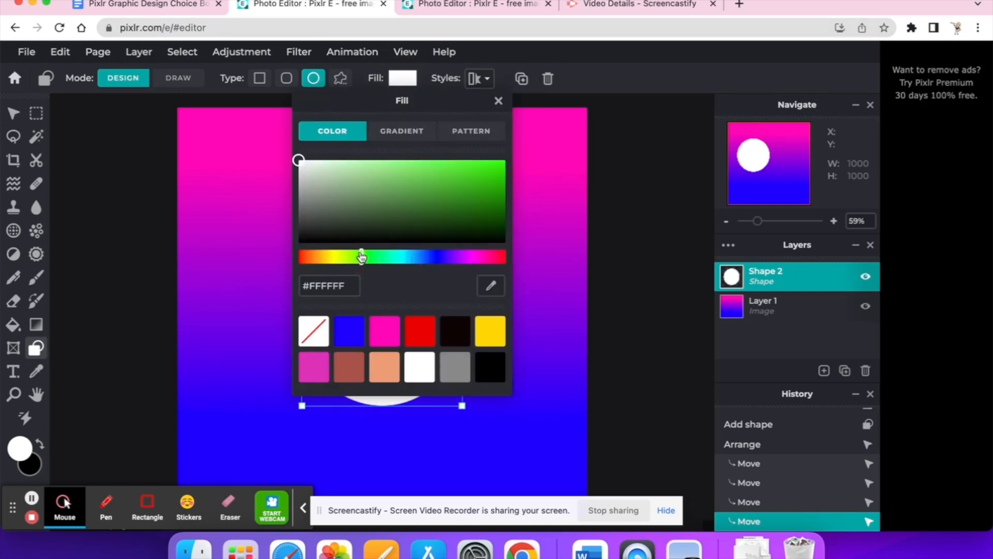
{"action": "left_click", "coordinate": [490, 330]}
{"action": "left_click", "coordinate": [290, 343]}
{"action": "left_click", "coordinate": [421, 355]}
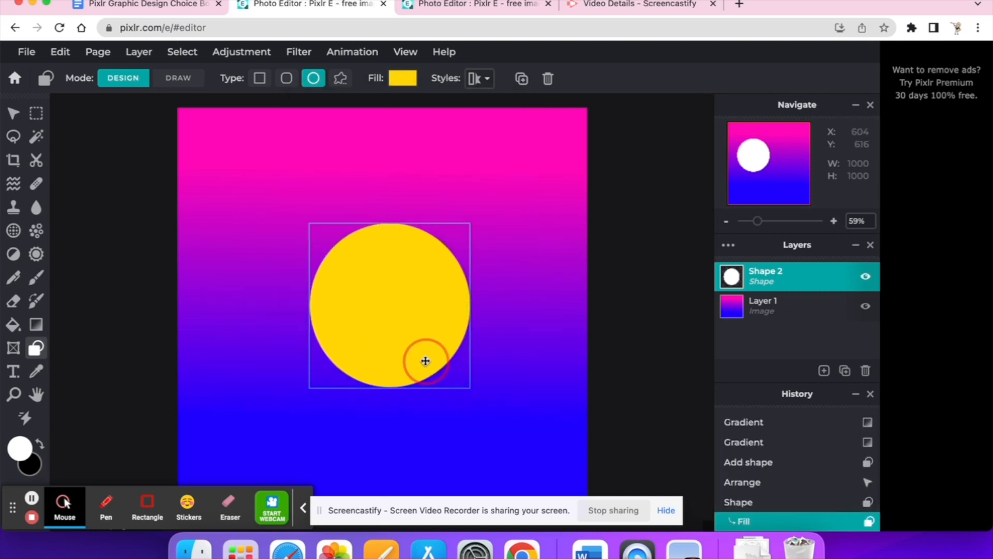
- Fill the circle with the multicolored rainbow preset gradient
{"action": "left_click", "coordinate": [413, 79]}
{"action": "left_click", "coordinate": [403, 133]}
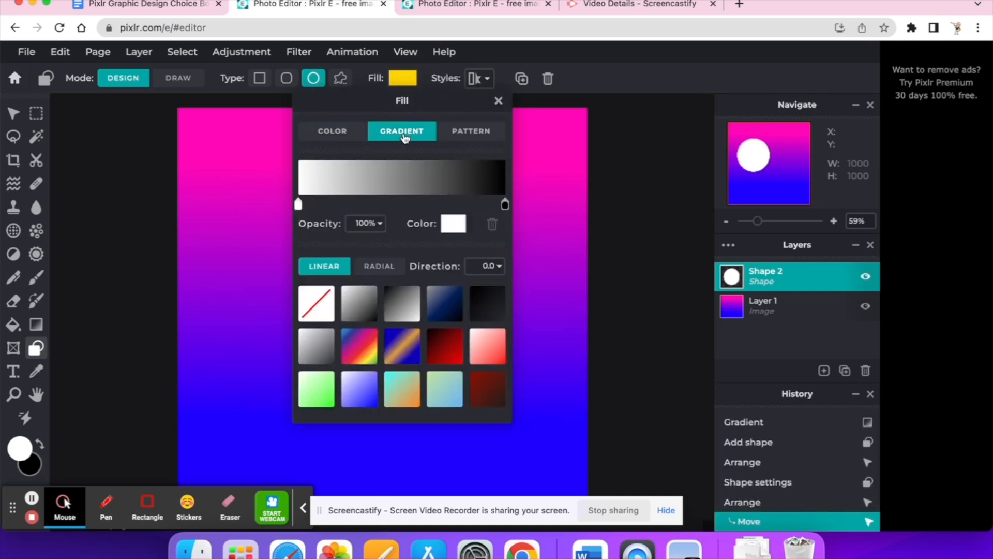
{"action": "left_click", "coordinate": [359, 346]}
{"action": "left_click", "coordinate": [514, 346]}
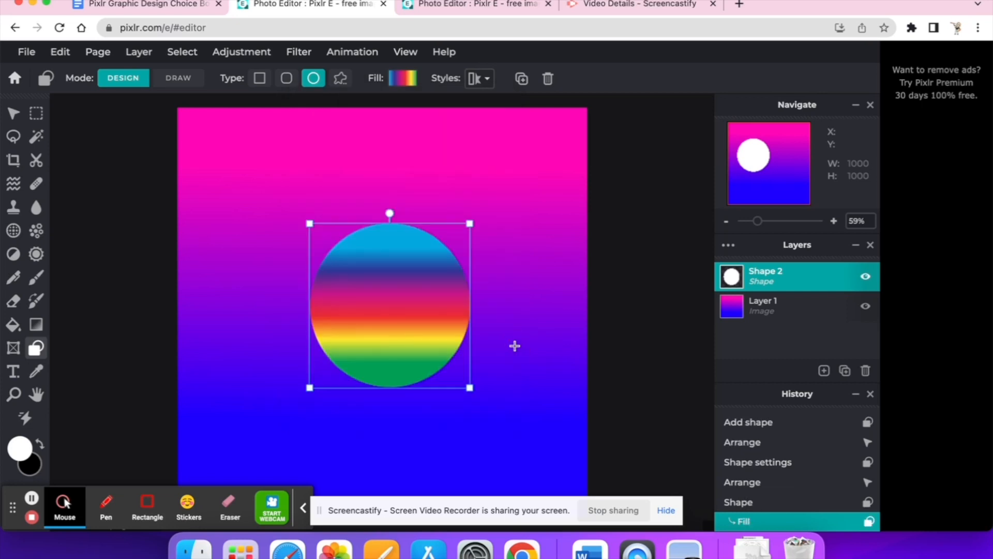
- Fill the circle with the white lattice pattern of overlapping rings
{"action": "left_click", "coordinate": [407, 81]}
{"action": "left_click", "coordinate": [472, 133]}
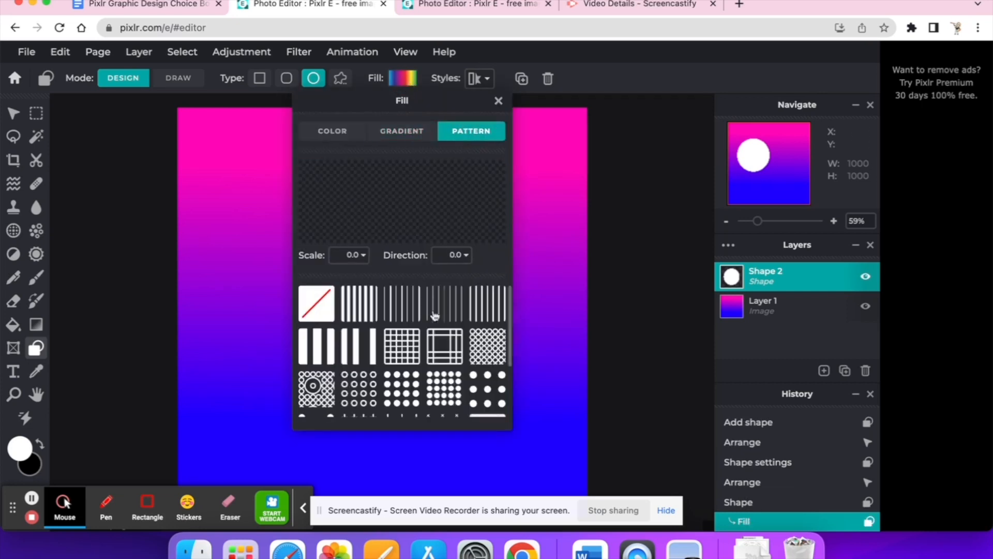
{"action": "left_click", "coordinate": [486, 346]}
{"action": "left_click", "coordinate": [587, 336]}
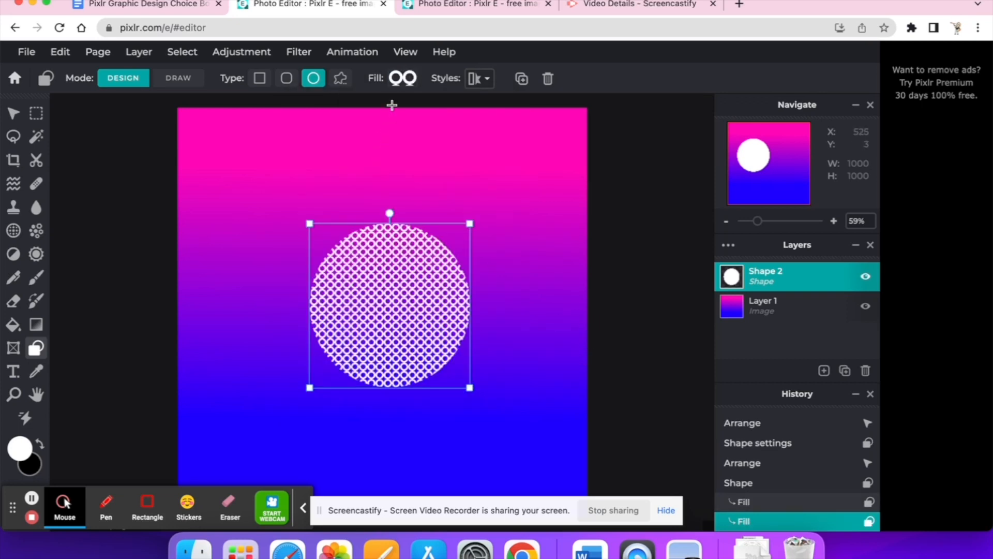
- Fill the circle with the cyan-to-orange preset gradient and move it slightly down
{"action": "left_click", "coordinate": [397, 87]}
{"action": "left_click", "coordinate": [349, 138]}
{"action": "left_click", "coordinate": [403, 134]}
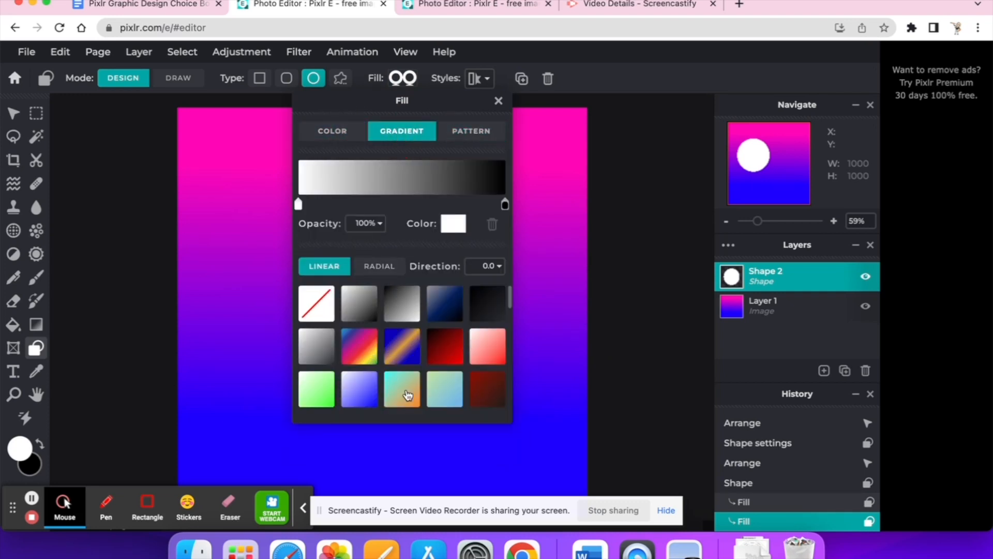
{"action": "scroll", "coordinate": [408, 395], "scroll_direction": "down", "scroll_amount": 1}
{"action": "left_click", "coordinate": [406, 322]}
{"action": "left_click", "coordinate": [559, 336]}
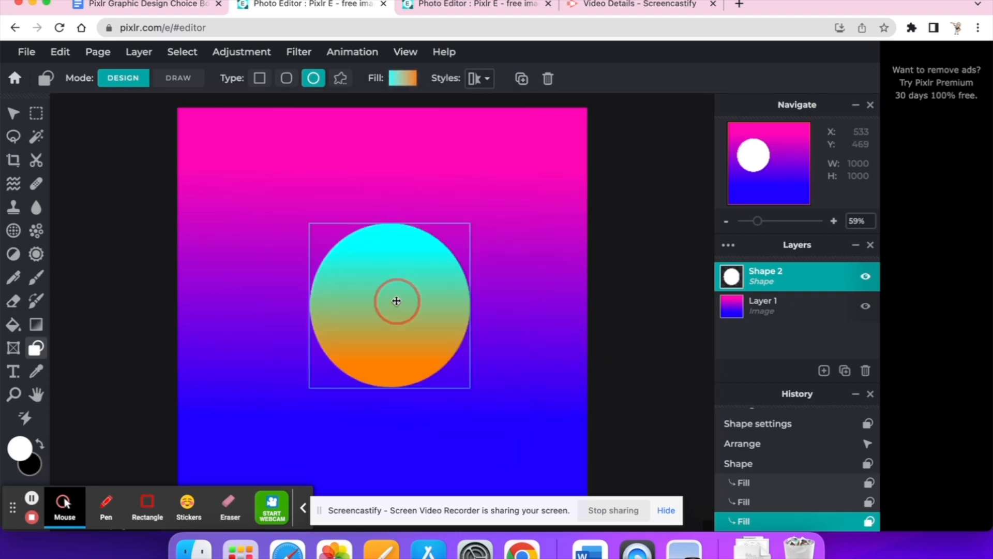
{"action": "left_click_drag", "start_coordinate": [396, 301], "coordinate": [400, 319]}
- Add an outline of size 21 in near-black #1B0505 to the circle and move the circle slightly up
{"action": "left_click", "coordinate": [488, 80]}
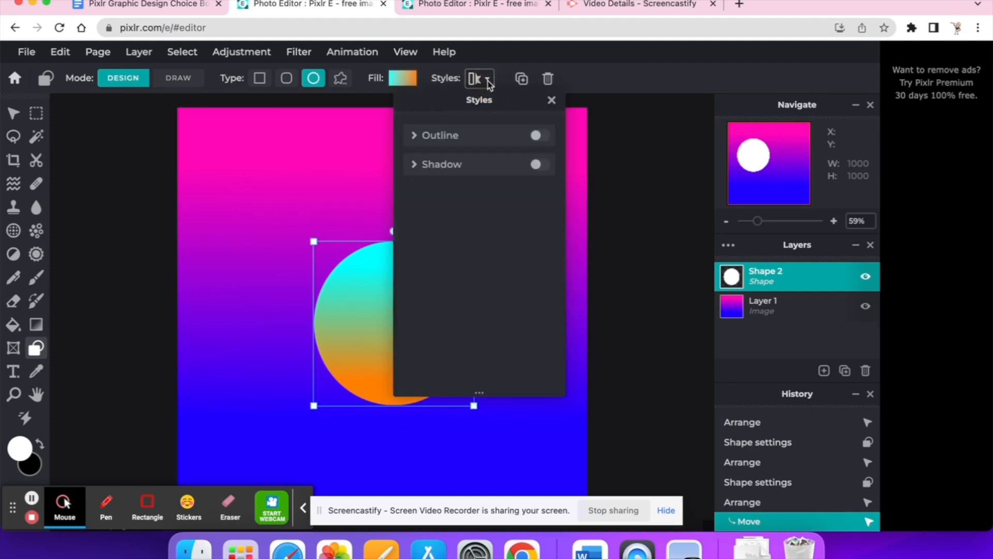
{"action": "left_click", "coordinate": [415, 135]}
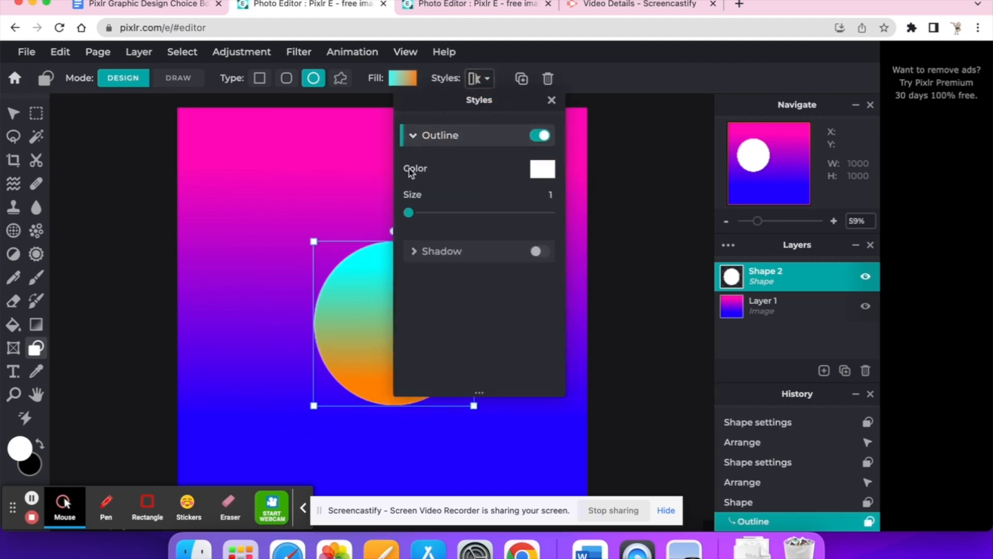
{"action": "left_click", "coordinate": [543, 171]}
{"action": "left_click", "coordinate": [482, 299]}
{"action": "left_click", "coordinate": [481, 354]}
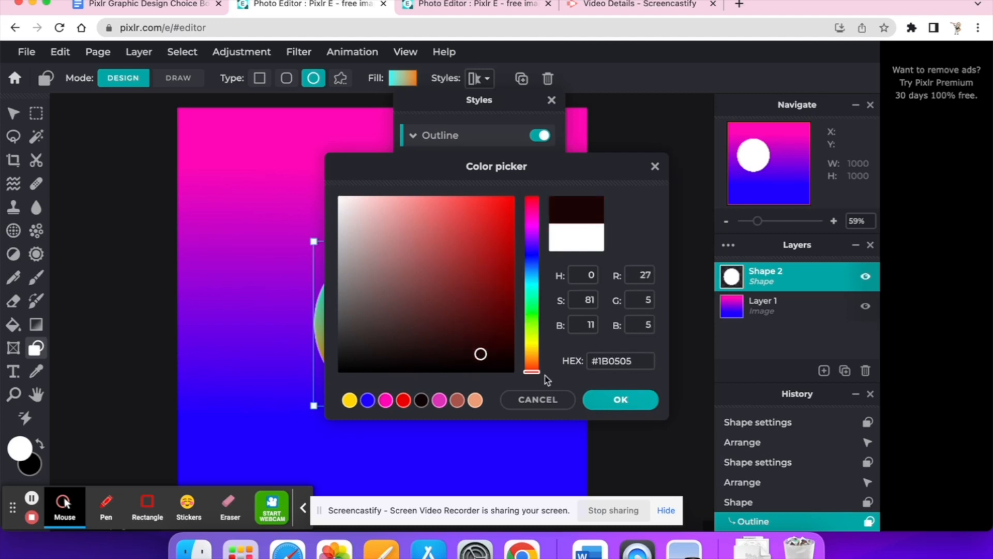
{"action": "left_click", "coordinate": [623, 402]}
{"action": "left_click_drag", "start_coordinate": [413, 212], "coordinate": [439, 217]}
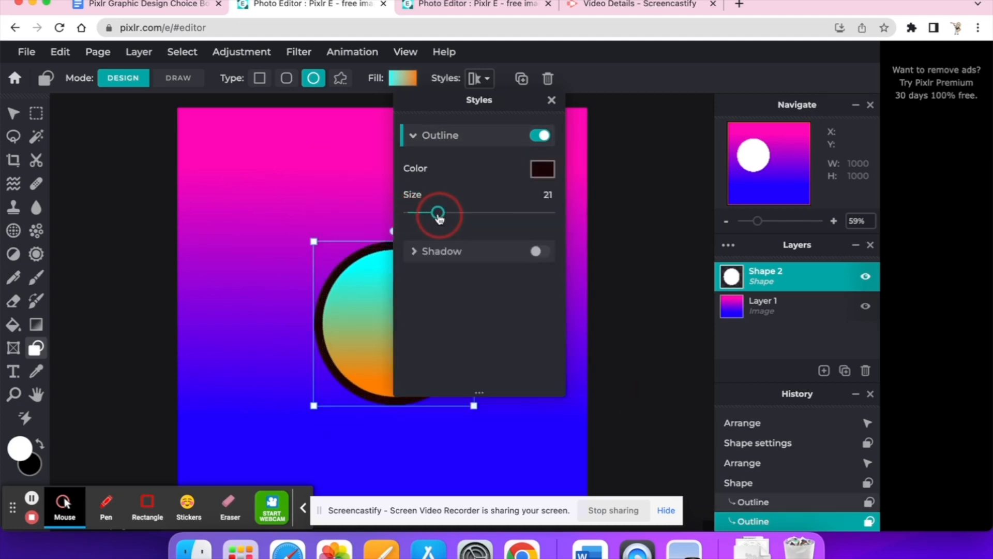
{"action": "left_click", "coordinate": [349, 203]}
{"action": "left_click_drag", "start_coordinate": [390, 295], "coordinate": [401, 271]}
- Turn off the circle's outline, give it a shadow with distance 47, and move it near the canvas centre
{"action": "left_click", "coordinate": [478, 80]}
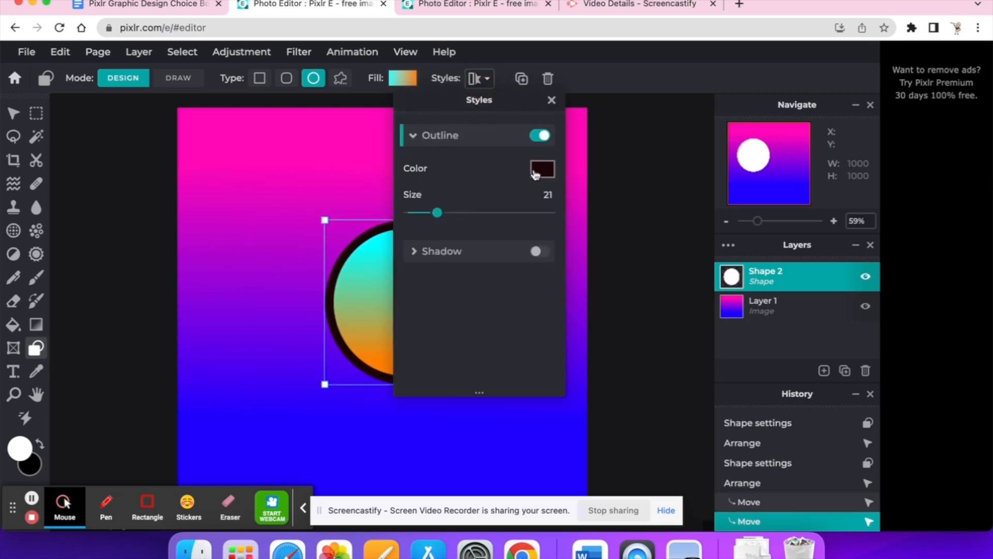
{"action": "left_click", "coordinate": [541, 135]}
{"action": "left_click", "coordinate": [540, 165]}
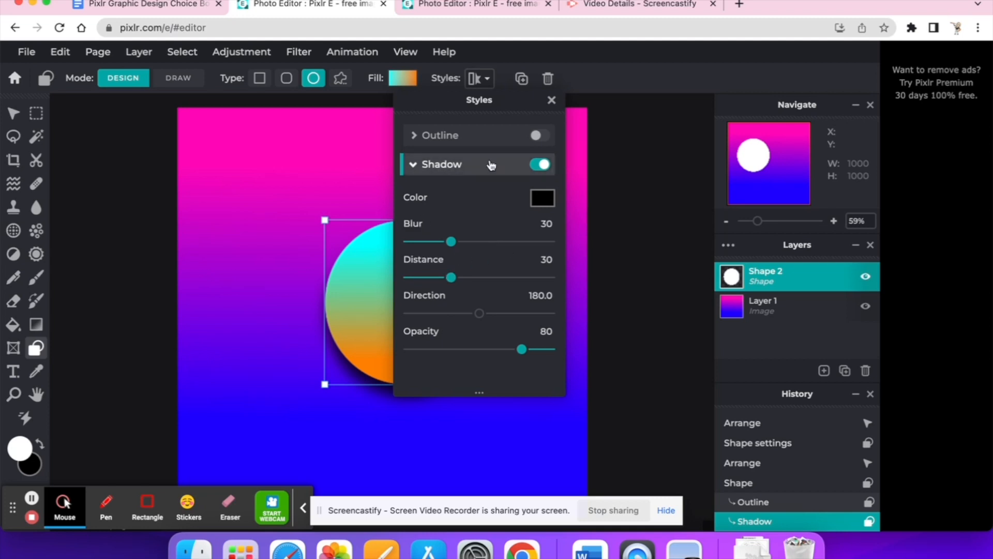
{"action": "left_click_drag", "start_coordinate": [442, 277], "coordinate": [472, 277]}
{"action": "left_click", "coordinate": [295, 262]}
{"action": "left_click", "coordinate": [533, 334]}
{"action": "mouse_move", "coordinate": [406, 299]}
{"action": "left_mouse_down"}
{"action": "mouse_move", "coordinate": [383, 289]}
{"action": "mouse_move", "coordinate": [421, 310]}
{"action": "mouse_move", "coordinate": [405, 314]}
{"action": "mouse_move", "coordinate": [414, 310]}
{"action": "left_mouse_up"}
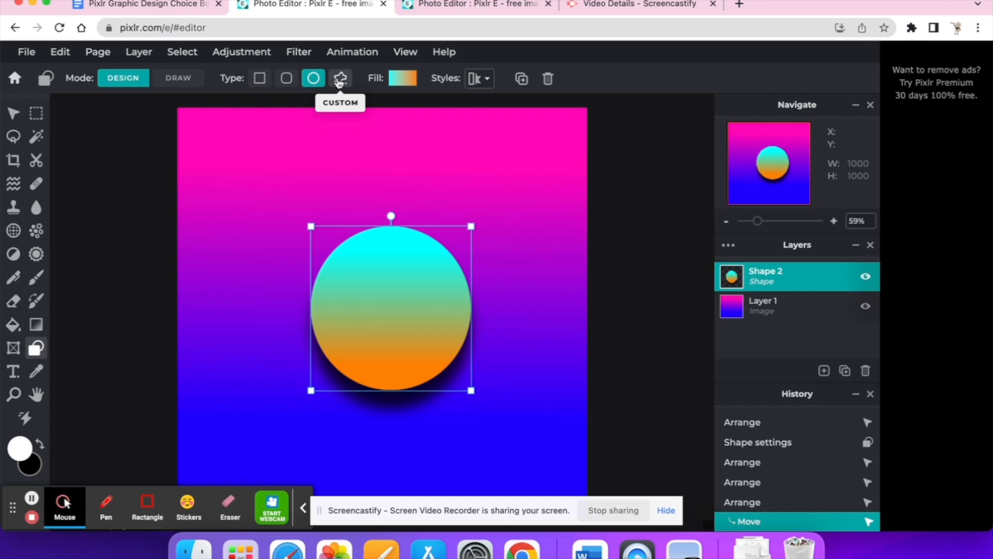
- Try the custom shape type on the circle and switch it back to the circle type
{"action": "left_click", "coordinate": [340, 80]}
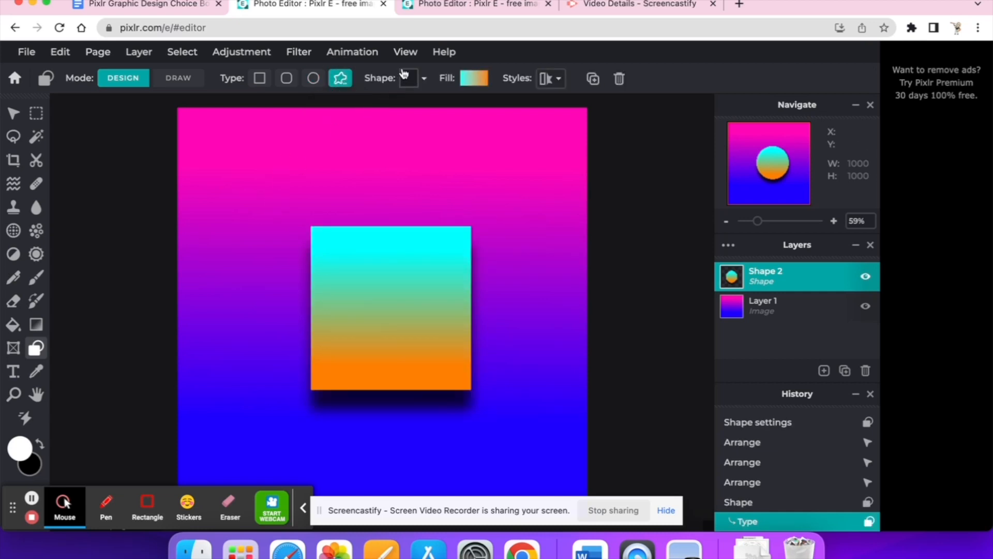
{"action": "left_click", "coordinate": [559, 78]}
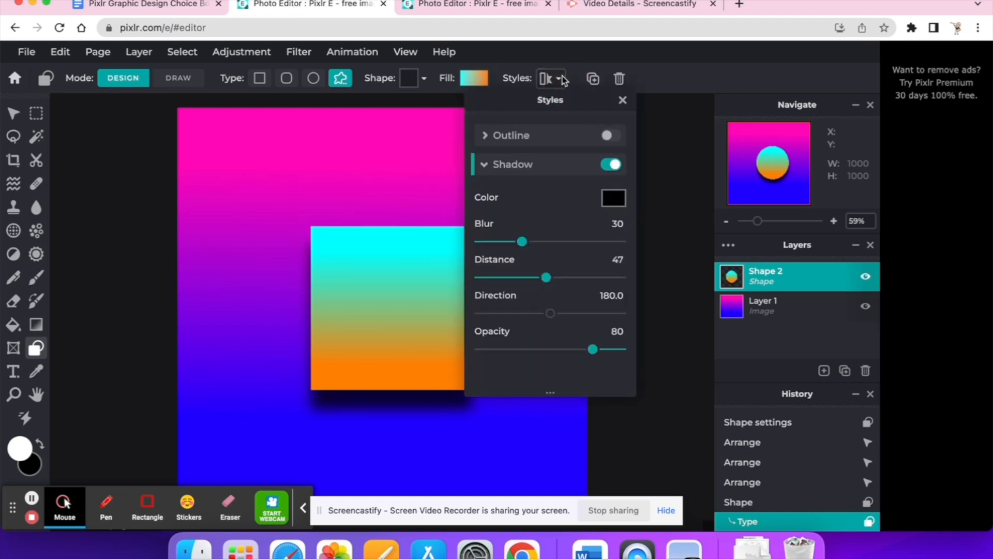
{"action": "left_click", "coordinate": [563, 79]}
{"action": "left_click", "coordinate": [313, 78]}
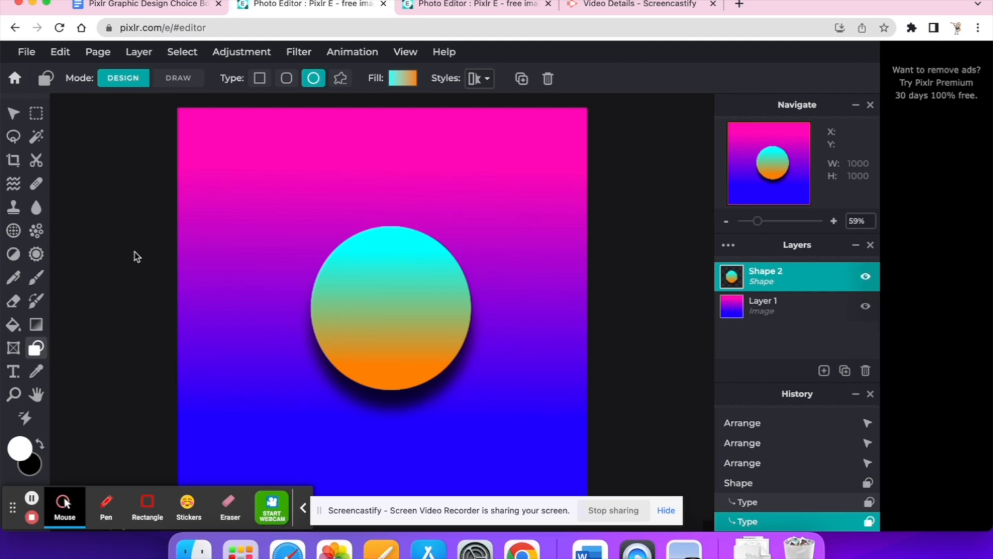
- Activate the Draw brush and add an empty layer above the circle's layer
{"action": "left_click", "coordinate": [13, 301]}
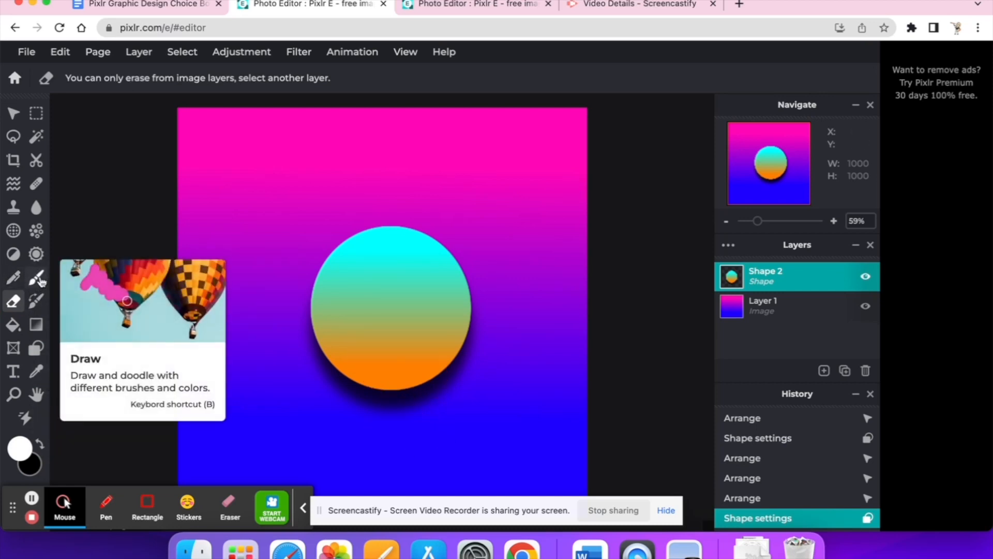
{"action": "left_click", "coordinate": [36, 279]}
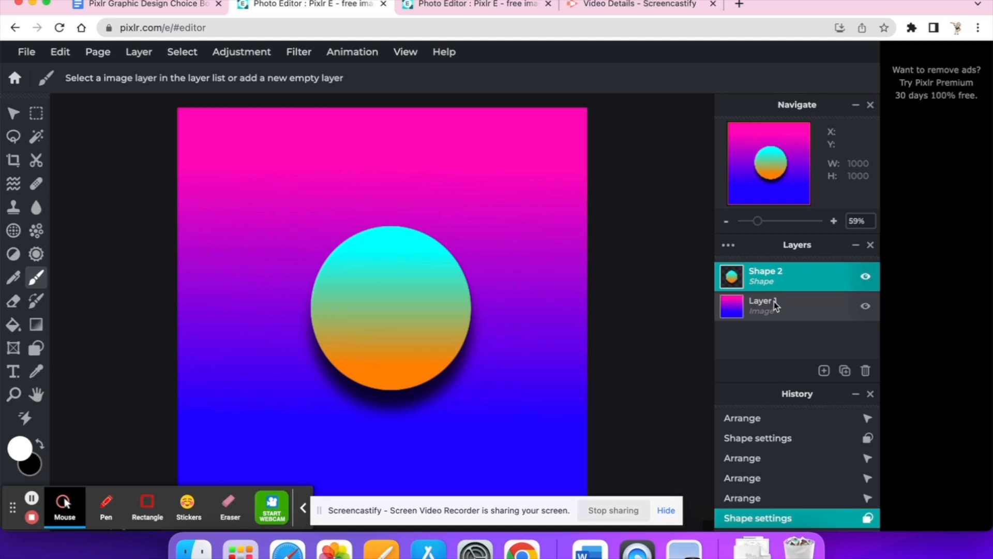
{"action": "left_click", "coordinate": [824, 371]}
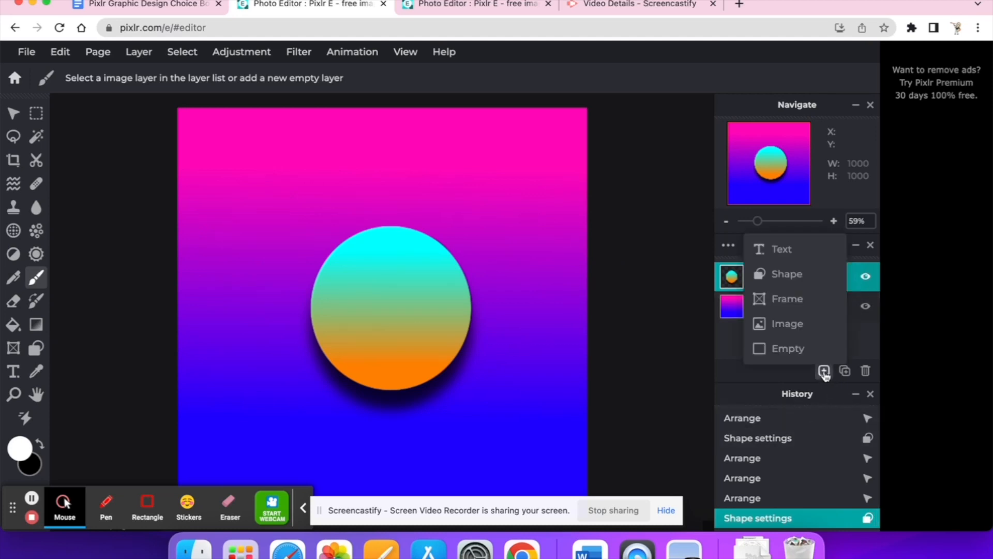
{"action": "left_click", "coordinate": [826, 372]}
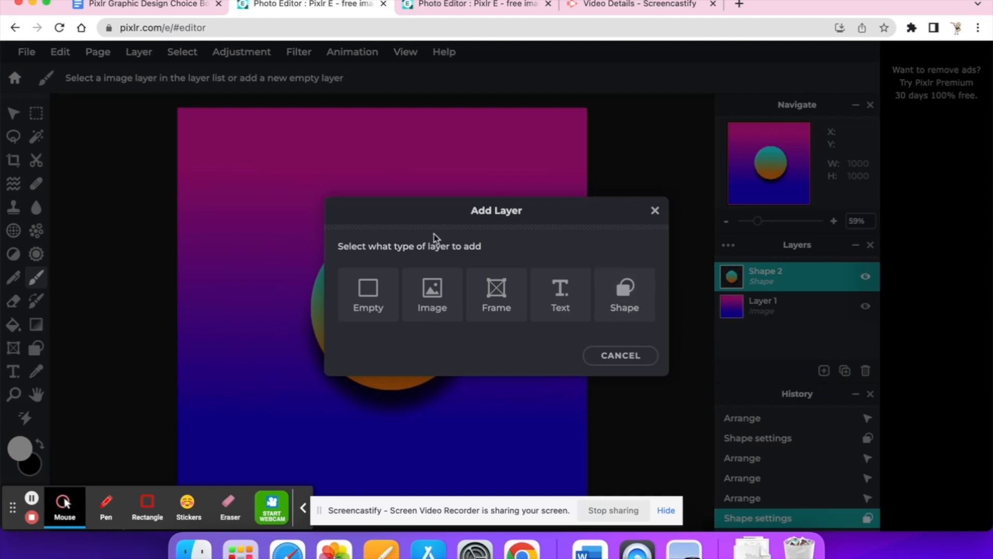
{"action": "left_click", "coordinate": [367, 296]}
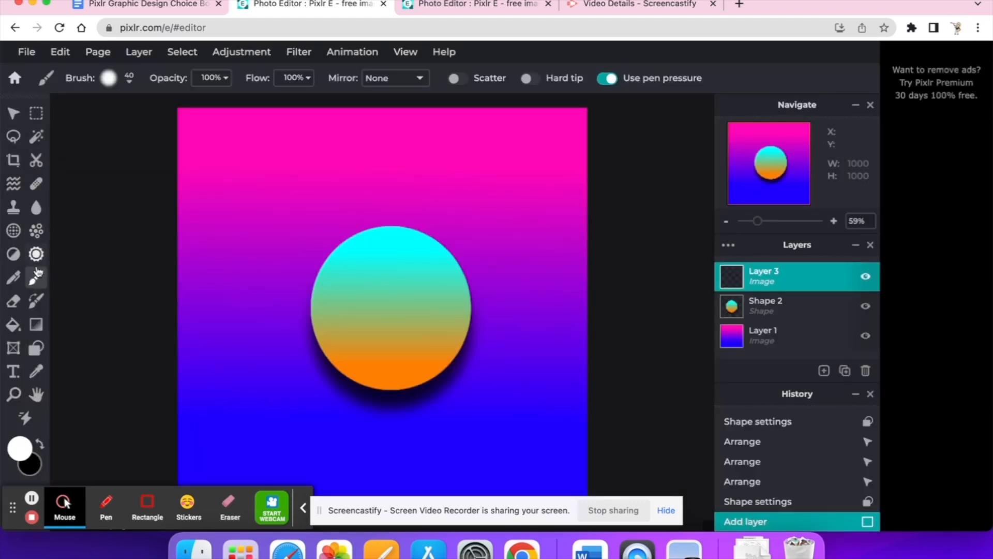
- Paint a looping white line around the circle's upper left with the 40 px brush and erase its starting section
{"action": "mouse_move", "coordinate": [217, 223]}
{"action": "left_mouse_down"}
{"action": "mouse_move", "coordinate": [227, 203]}
{"action": "mouse_move", "coordinate": [272, 217]}
{"action": "mouse_move", "coordinate": [233, 278]}
{"action": "mouse_move", "coordinate": [246, 310]}
{"action": "mouse_move", "coordinate": [293, 346]}
{"action": "mouse_move", "coordinate": [305, 212]}
{"action": "mouse_move", "coordinate": [394, 178]}
{"action": "mouse_move", "coordinate": [370, 202]}
{"action": "mouse_move", "coordinate": [311, 163]}
{"action": "mouse_move", "coordinate": [306, 174]}
{"action": "mouse_move", "coordinate": [381, 135]}
{"action": "mouse_move", "coordinate": [442, 203]}
{"action": "left_mouse_up"}
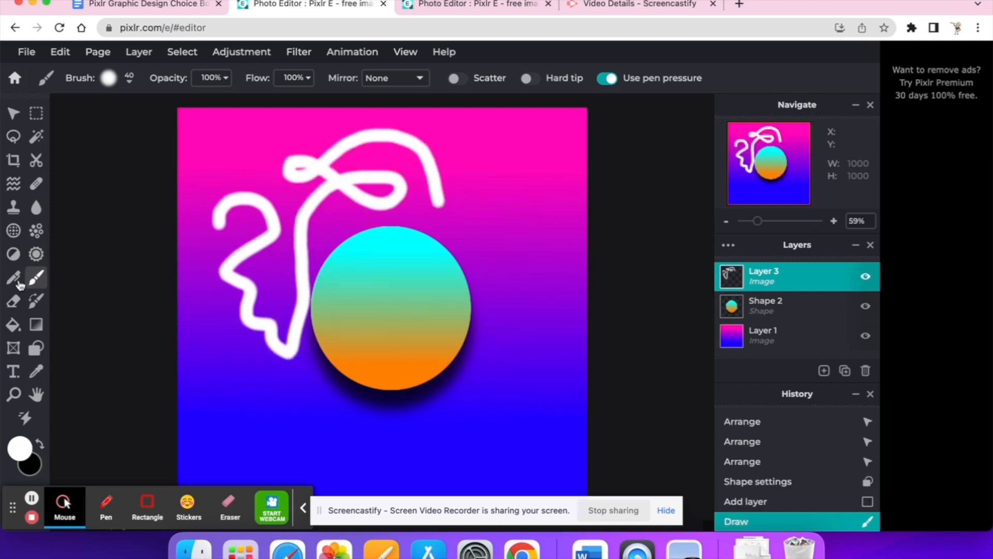
{"action": "left_click", "coordinate": [14, 301]}
{"action": "mouse_move", "coordinate": [235, 224]}
{"action": "left_mouse_down"}
{"action": "mouse_move", "coordinate": [275, 219]}
{"action": "mouse_move", "coordinate": [243, 262]}
{"action": "mouse_move", "coordinate": [245, 226]}
{"action": "mouse_move", "coordinate": [275, 180]}
{"action": "mouse_move", "coordinate": [253, 228]}
{"action": "mouse_move", "coordinate": [236, 214]}
{"action": "mouse_move", "coordinate": [250, 175]}
{"action": "mouse_move", "coordinate": [228, 238]}
{"action": "left_mouse_up"}
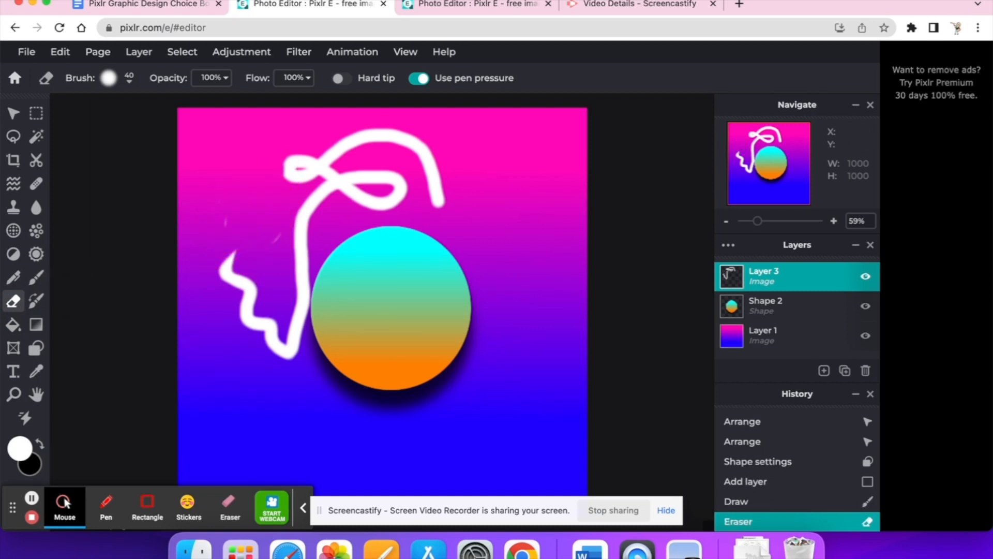
- Undo the eraser stroke and the white brush stroke
{"action": "left_click", "coordinate": [60, 51]}
{"action": "left_click", "coordinate": [63, 72]}
{"action": "left_click", "coordinate": [60, 51]}
{"action": "left_click", "coordinate": [63, 73]}
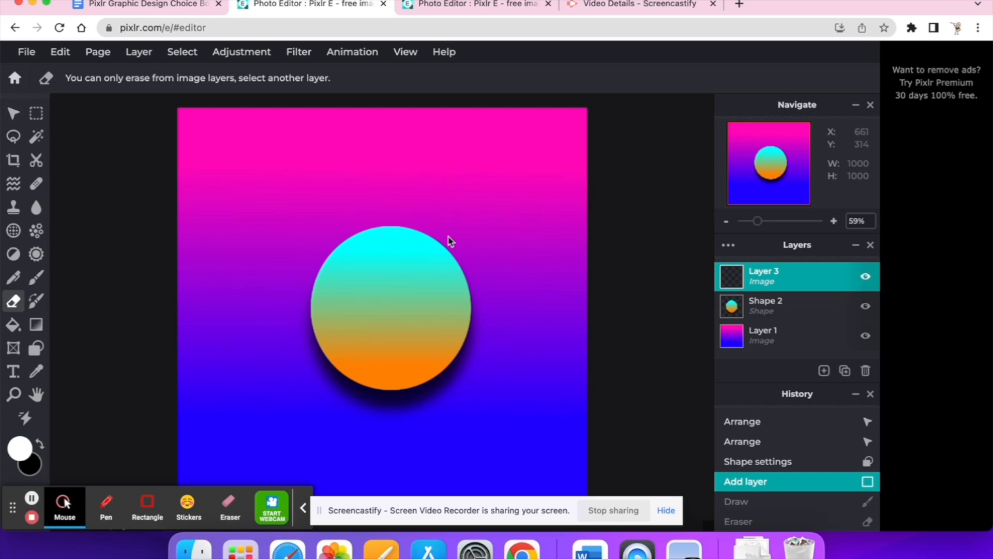
- Move the circle on the Shape 2 layer to about X 171, Y 206
{"action": "left_click", "coordinate": [14, 117]}
{"action": "mouse_move", "coordinate": [377, 281]}
{"action": "left_mouse_down"}
{"action": "mouse_move", "coordinate": [350, 266]}
{"action": "mouse_move", "coordinate": [419, 312]}
{"action": "mouse_move", "coordinate": [421, 281]}
{"action": "mouse_move", "coordinate": [426, 313]}
{"action": "left_mouse_up"}
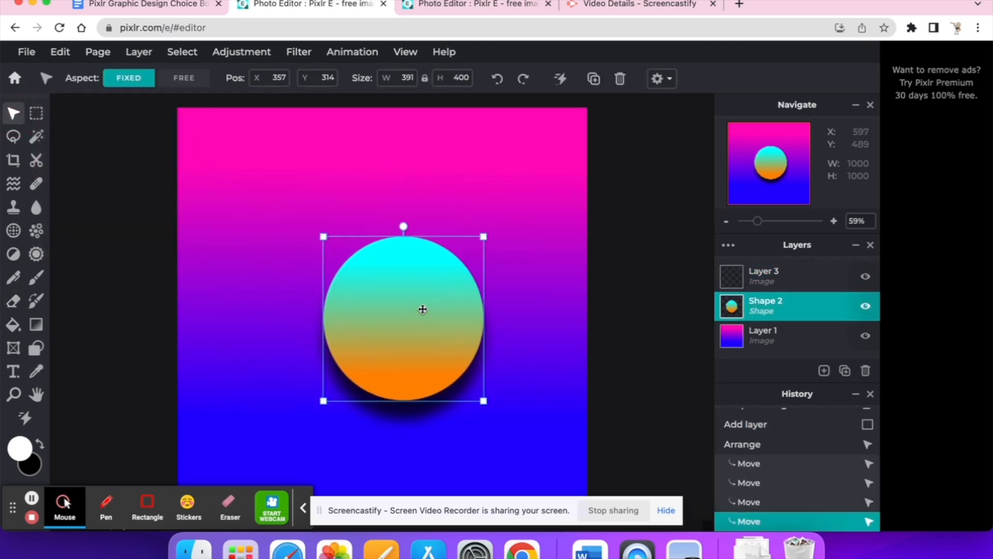
{"action": "left_click", "coordinate": [791, 273]}
{"action": "left_click", "coordinate": [791, 309]}
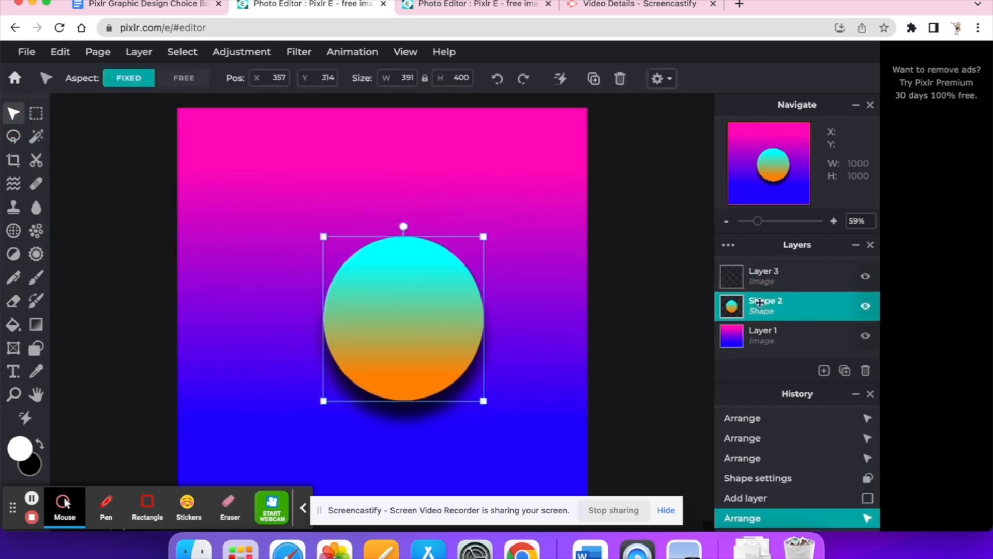
{"action": "left_click", "coordinate": [796, 311]}
{"action": "left_click_drag", "start_coordinate": [461, 272], "coordinate": [375, 262]}
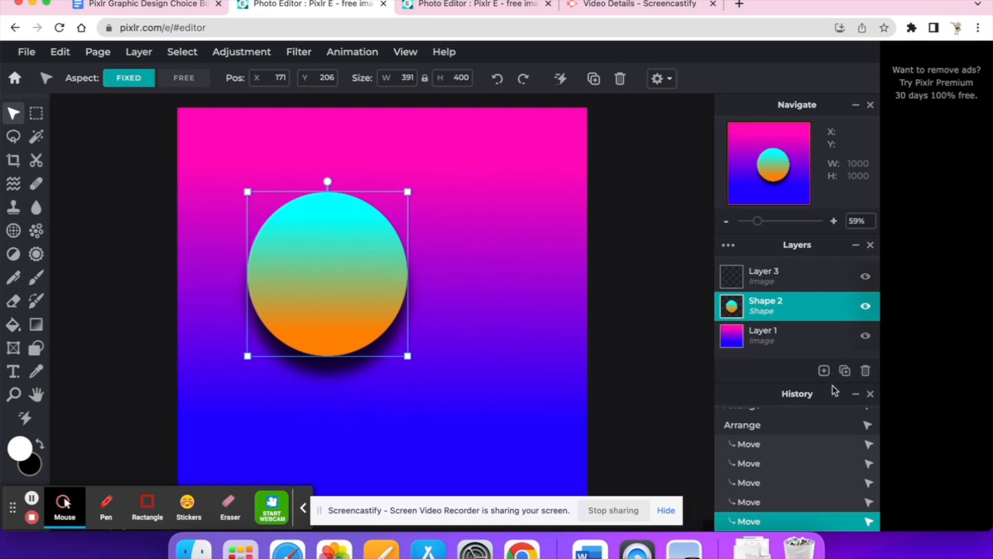
- Add another empty layer directly above the circle's layer
{"action": "left_click", "coordinate": [824, 371]}
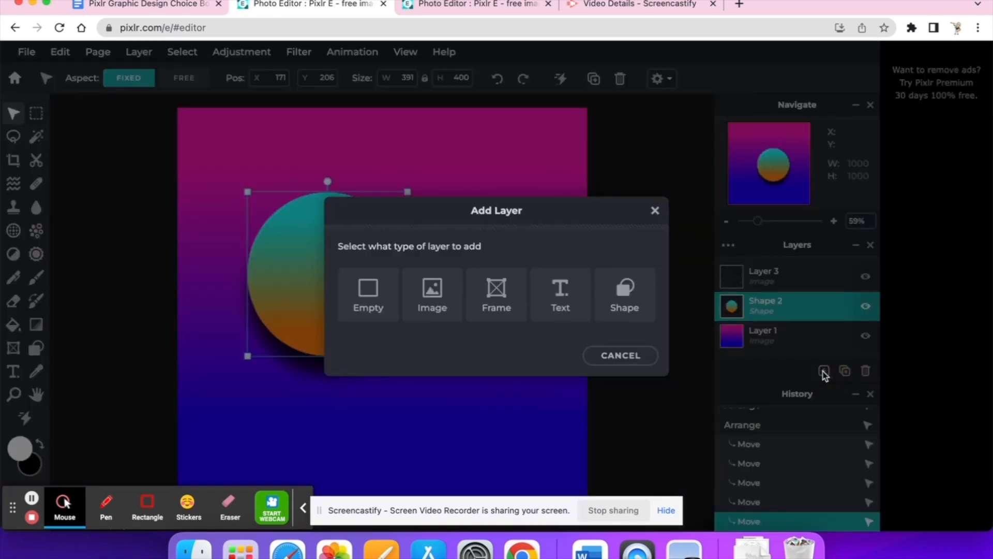
{"action": "left_click", "coordinate": [352, 310]}
{"action": "scroll", "coordinate": [786, 337], "scroll_direction": "down", "scroll_amount": 1}
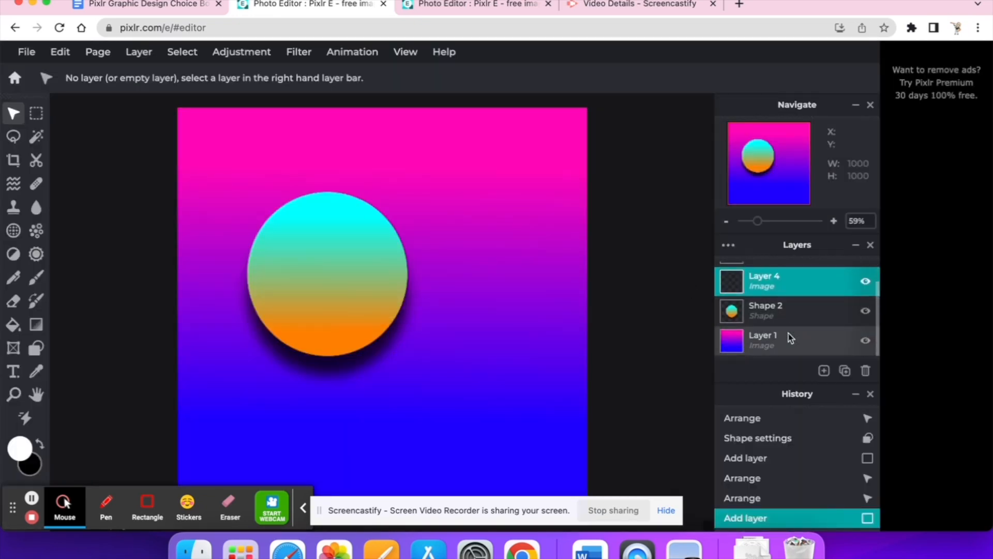
{"action": "scroll", "coordinate": [784, 341], "scroll_direction": "up", "scroll_amount": 1}
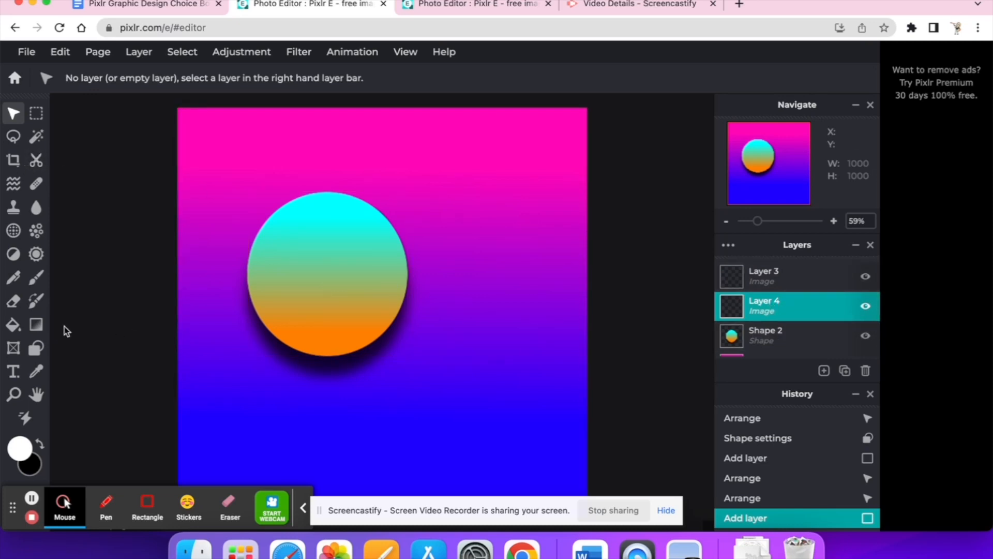
- Draw a white rounded-rectangle shape about 335 x 233 px to the right of the circle and shift it upward
{"action": "left_click", "coordinate": [36, 324]}
{"action": "left_click", "coordinate": [36, 347]}
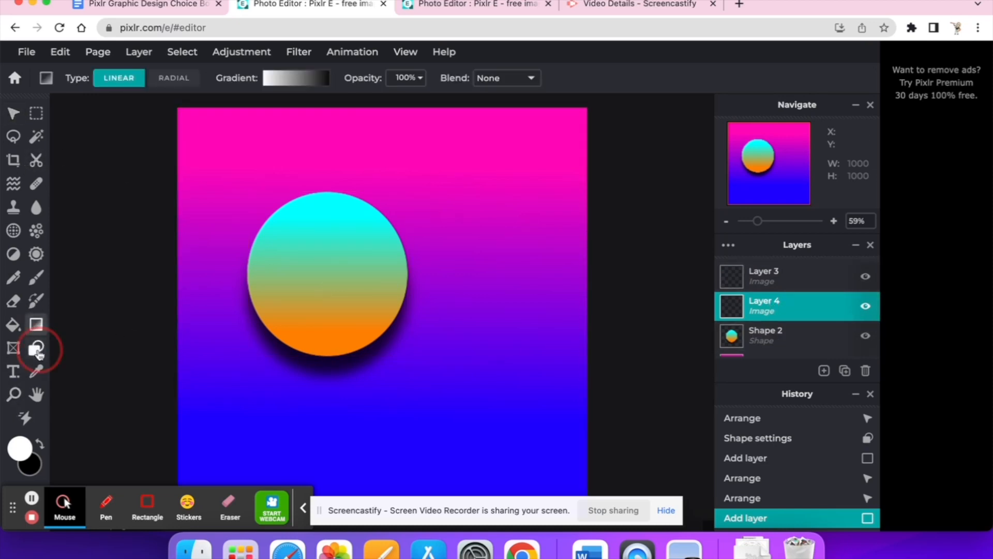
{"action": "left_click", "coordinate": [286, 77]}
{"action": "left_click", "coordinate": [426, 189]}
{"action": "left_click_drag", "start_coordinate": [425, 188], "coordinate": [561, 282]}
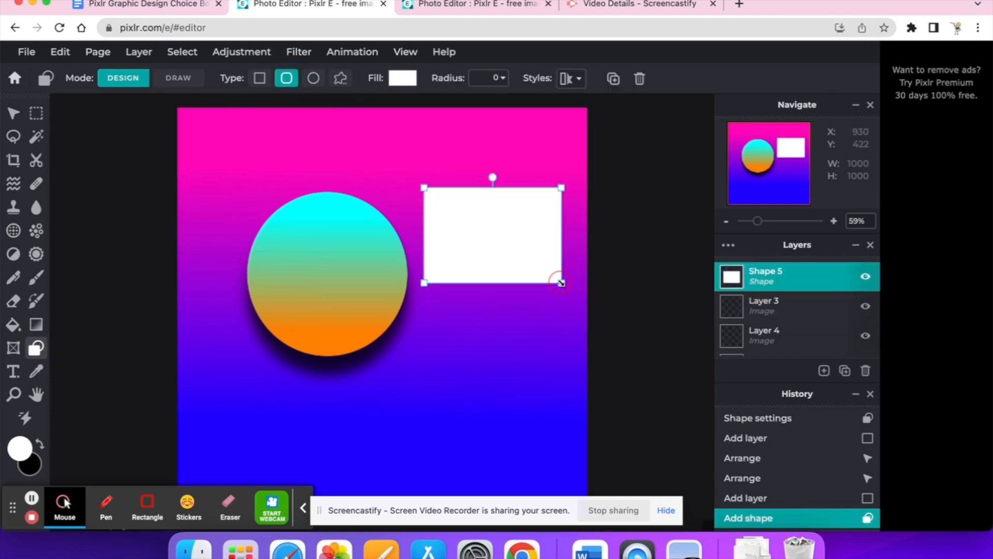
{"action": "left_click_drag", "start_coordinate": [528, 252], "coordinate": [527, 210]}
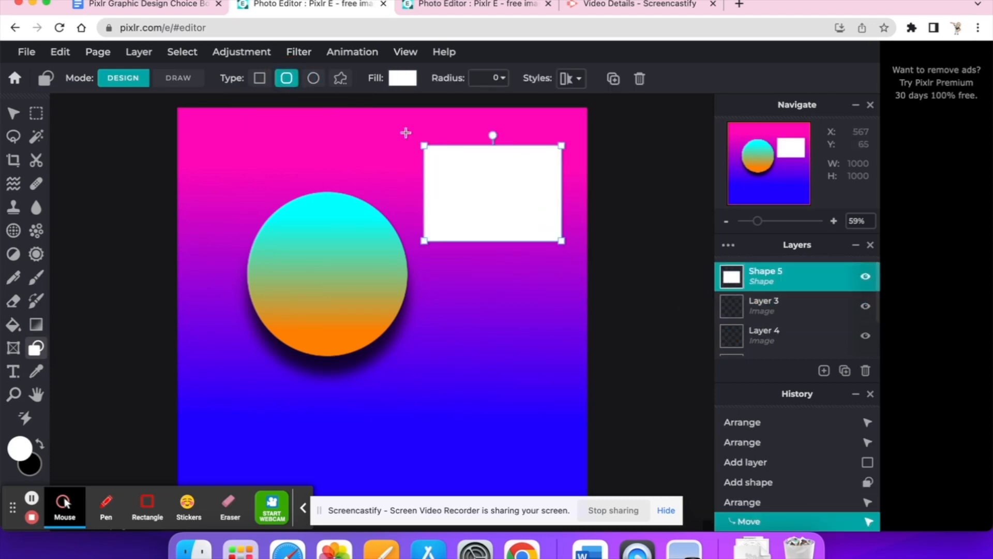
- Overlap the two shapes by moving the white rectangle to about X 608, Y 256 and the circle to about X 440, Y 344
{"action": "left_click", "coordinate": [14, 113]}
{"action": "left_click_drag", "start_coordinate": [461, 217], "coordinate": [450, 258]}
{"action": "scroll", "coordinate": [756, 316], "scroll_direction": "down", "scroll_amount": 2}
{"action": "left_click", "coordinate": [754, 310]}
{"action": "left_click_drag", "start_coordinate": [352, 250], "coordinate": [458, 331]}
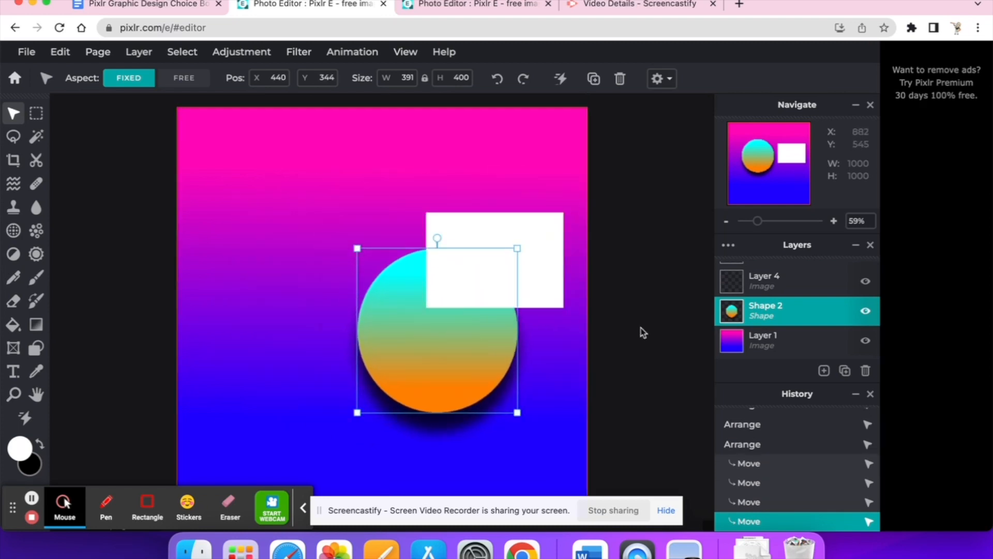
- Reorder the white rectangle's layer below the circle's and rearrange the shapes so the circle covers the rectangle's lower-right corner
{"action": "scroll", "coordinate": [737, 316], "scroll_direction": "up", "scroll_amount": 2}
{"action": "left_click", "coordinate": [750, 285]}
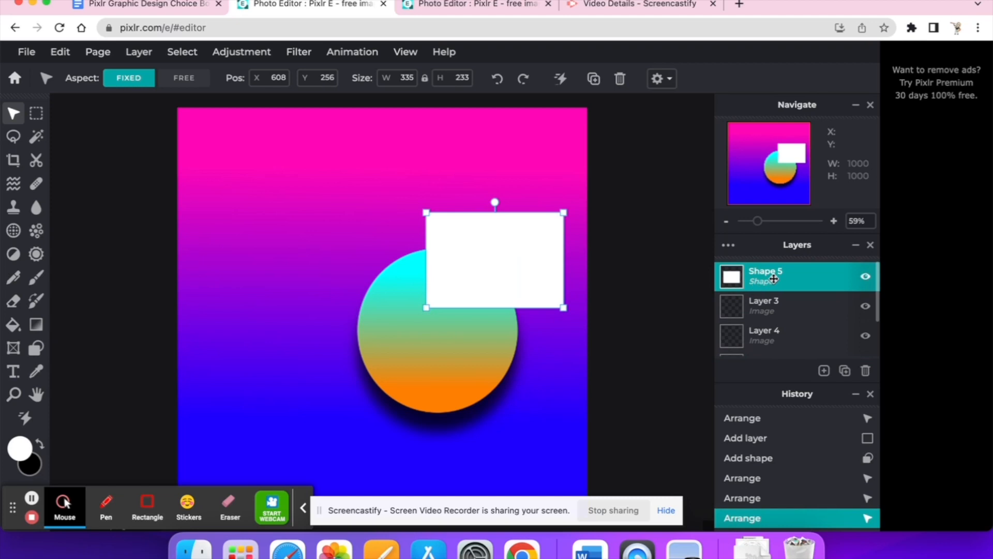
{"action": "left_click_drag", "start_coordinate": [773, 279], "coordinate": [774, 336]}
{"action": "left_click_drag", "start_coordinate": [522, 251], "coordinate": [366, 282]}
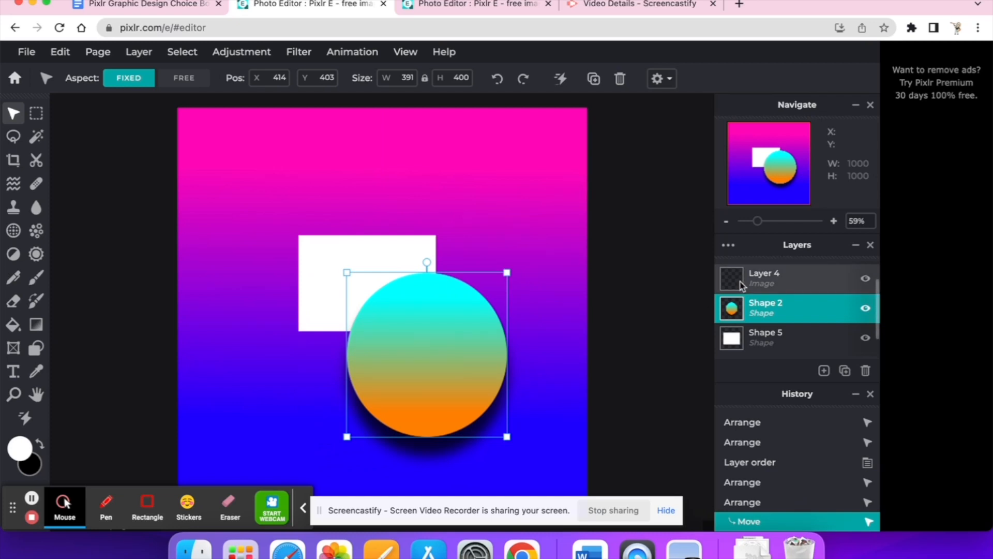
- Select Layer 4 for drawing and choose the 100 px four-pointed star brush from the Basic Shapes set
{"action": "left_click", "coordinate": [38, 280]}
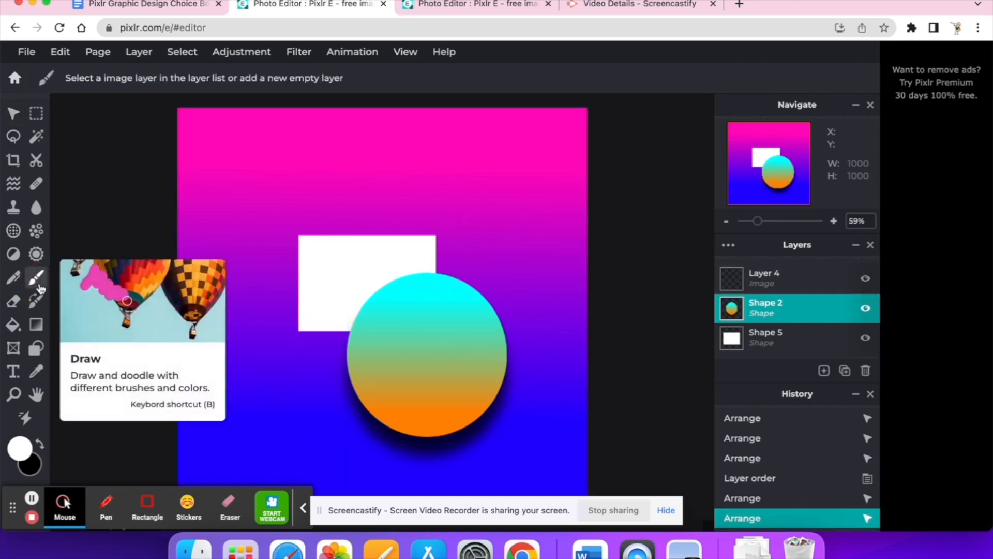
{"action": "left_click", "coordinate": [751, 276]}
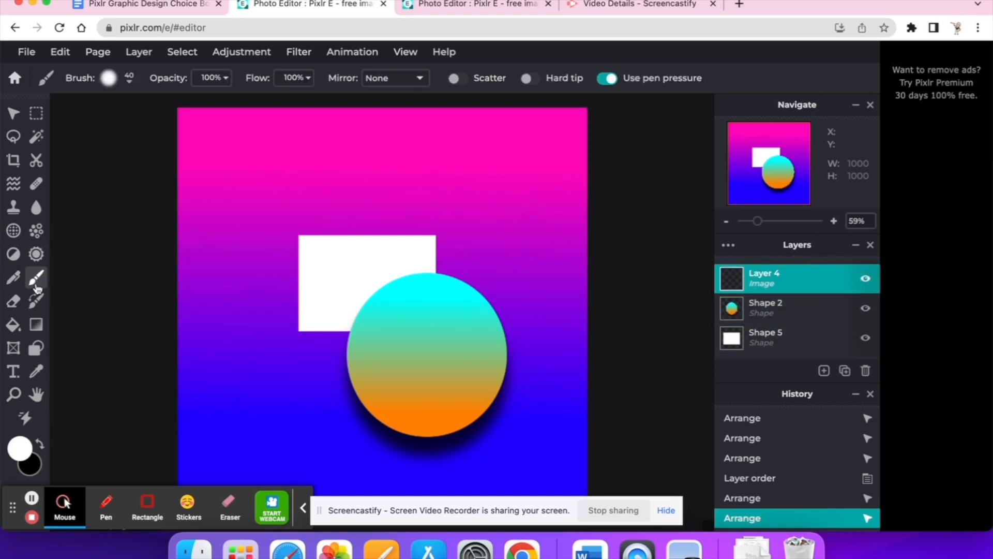
{"action": "left_click", "coordinate": [110, 79]}
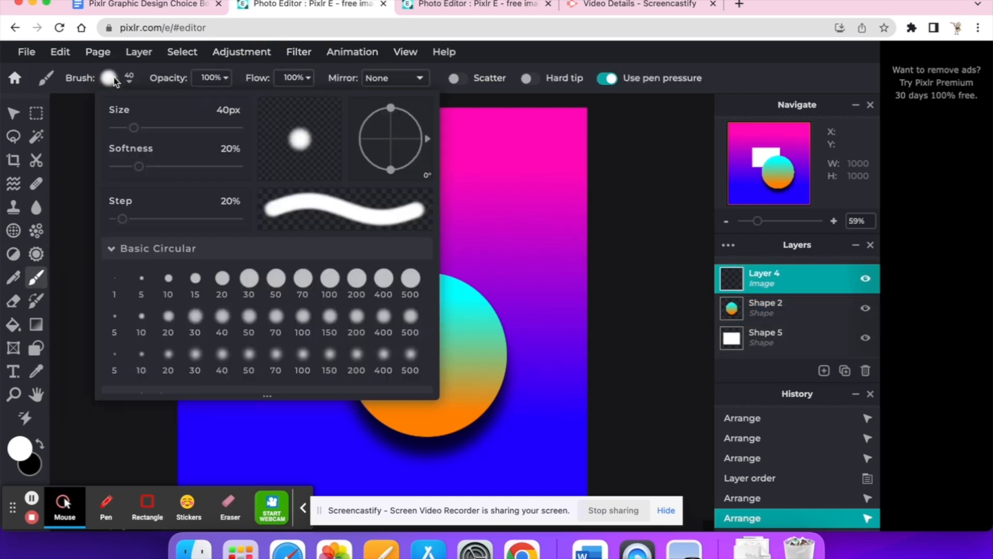
{"action": "scroll", "coordinate": [381, 366], "scroll_direction": "down", "scroll_amount": 3}
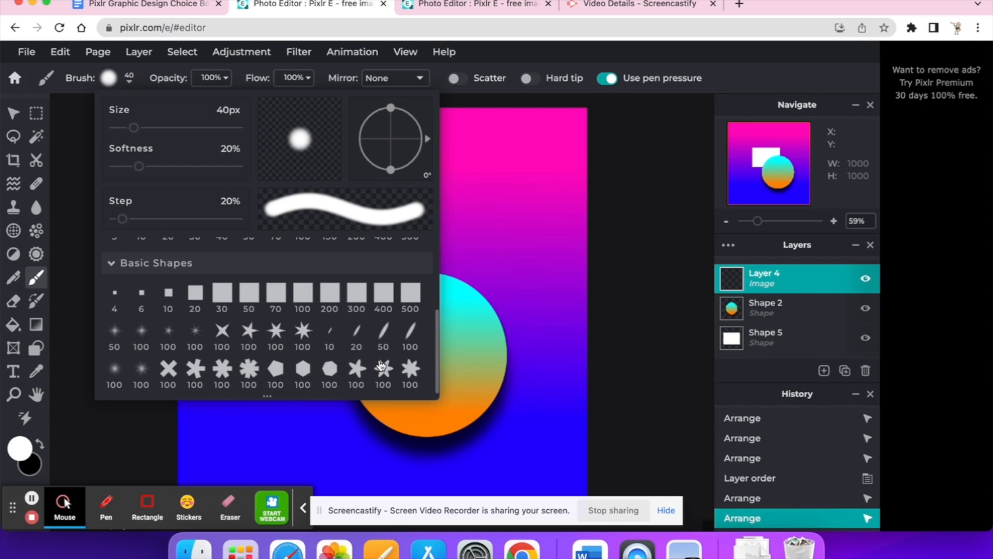
{"action": "left_click", "coordinate": [223, 333]}
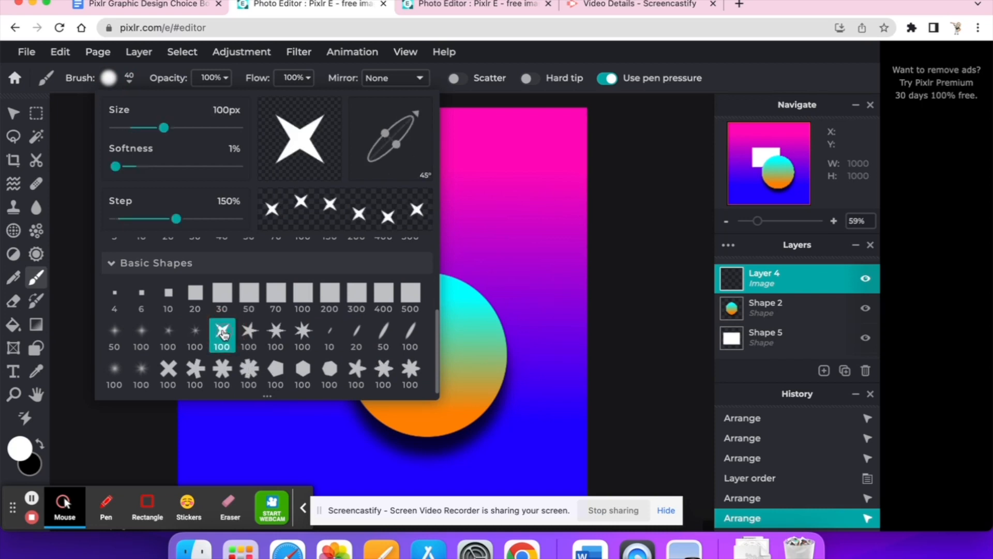
- Stamp six separate four-pointed white stars on Layer 4, scattered in the pink area around and above the white rectangle
{"action": "left_click", "coordinate": [330, 203]}
{"action": "left_click", "coordinate": [393, 179]}
{"action": "left_click", "coordinate": [451, 208]}
{"action": "left_click", "coordinate": [516, 194]}
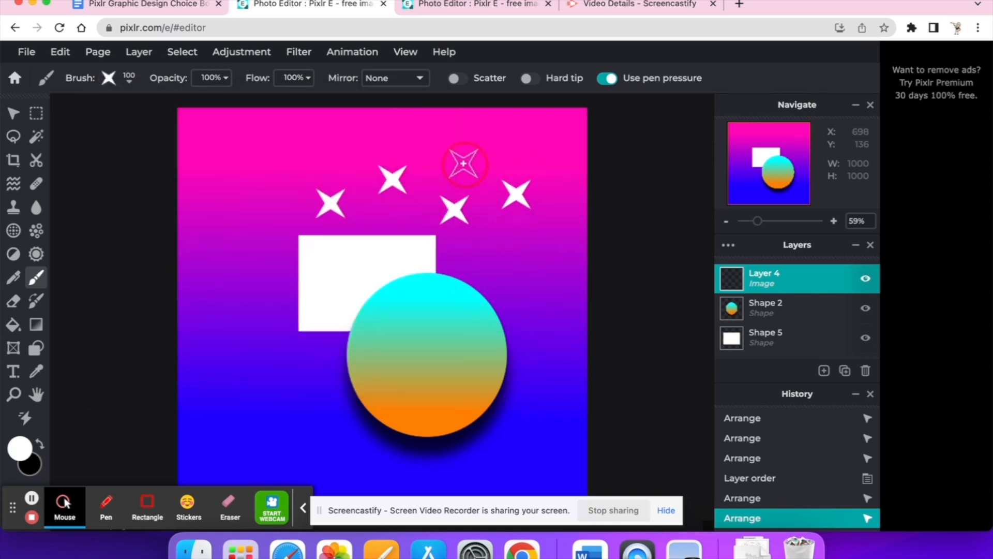
{"action": "left_click", "coordinate": [455, 163]}
{"action": "left_click", "coordinate": [268, 238]}
- Choose the 40 px soft circular brush, increase its softness and enlarge it to 48 px, and paint a looping stroke above the circle's upper right
{"action": "left_click", "coordinate": [126, 81]}
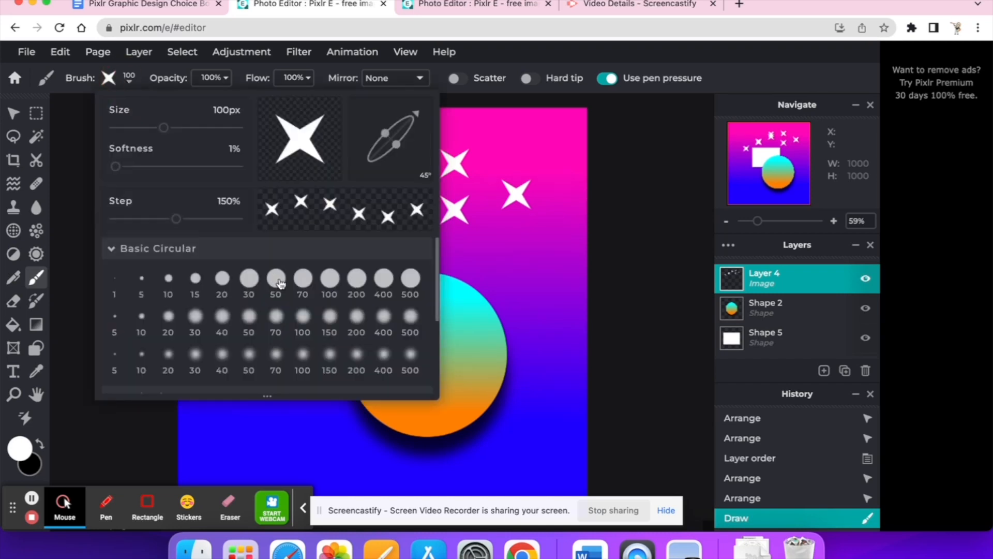
{"action": "left_click", "coordinate": [280, 283]}
{"action": "left_click", "coordinate": [222, 317]}
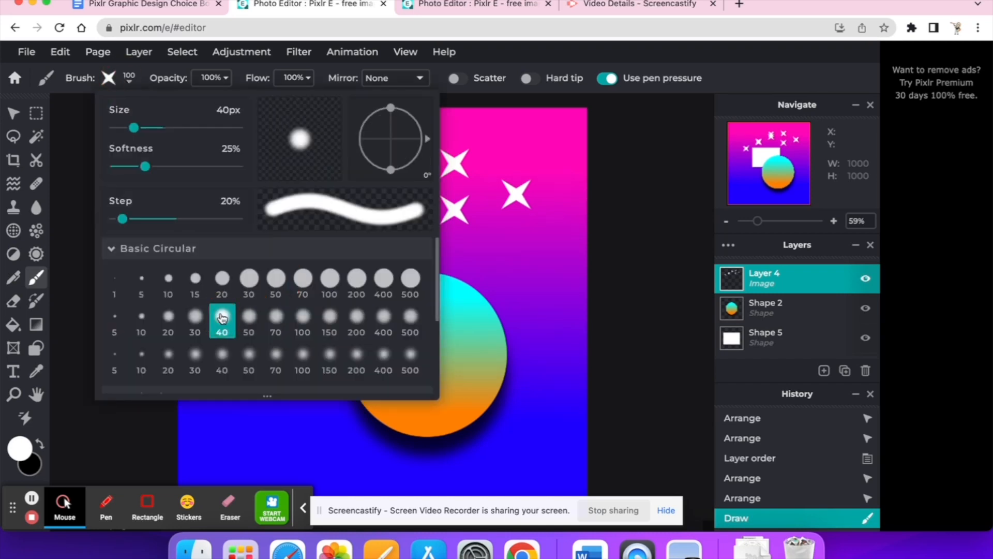
{"action": "mouse_move", "coordinate": [145, 166]}
{"action": "left_mouse_down"}
{"action": "mouse_move", "coordinate": [126, 167]}
{"action": "mouse_move", "coordinate": [164, 166]}
{"action": "left_mouse_up"}
{"action": "mouse_move", "coordinate": [135, 127]}
{"action": "left_mouse_down"}
{"action": "mouse_move", "coordinate": [150, 129]}
{"action": "mouse_move", "coordinate": [138, 128]}
{"action": "left_mouse_up"}
{"action": "mouse_move", "coordinate": [505, 217]}
{"action": "left_mouse_down"}
{"action": "mouse_move", "coordinate": [554, 269]}
{"action": "mouse_move", "coordinate": [468, 247]}
{"action": "mouse_move", "coordinate": [524, 224]}
{"action": "mouse_move", "coordinate": [470, 178]}
{"action": "left_mouse_up"}
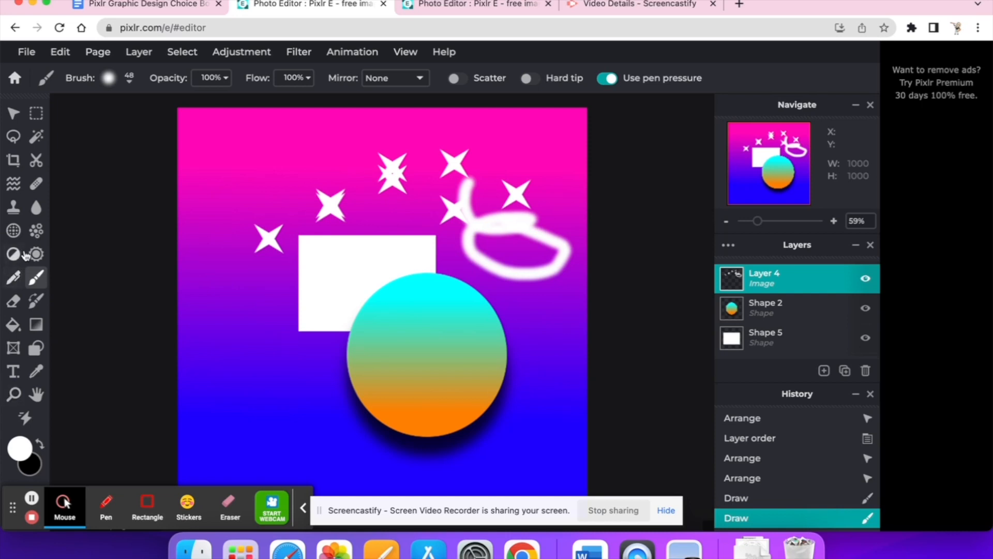
- Draw a long Sketchy pen scribble along the canvas's left side and a Trail variant pen stroke across its upper left area
{"action": "left_click", "coordinate": [12, 278]}
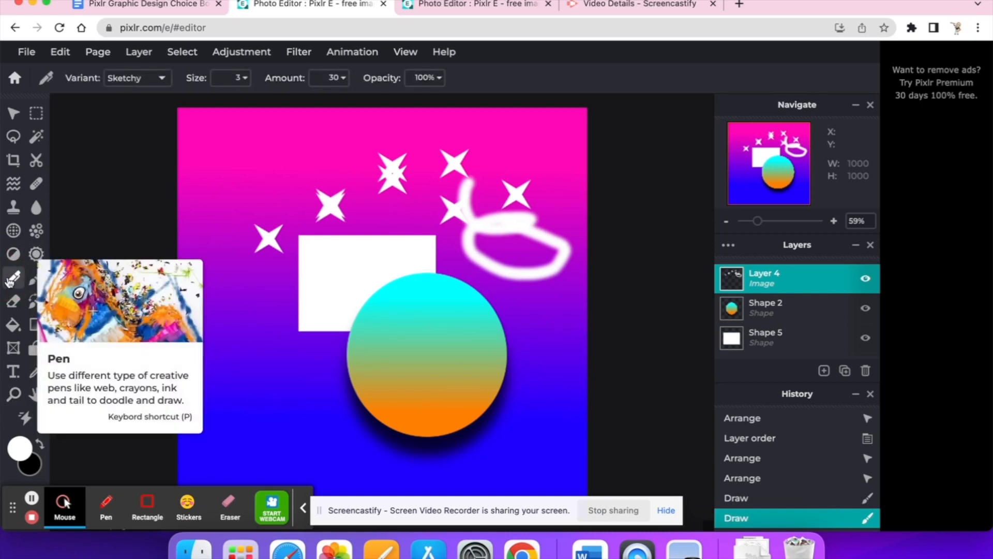
{"action": "mouse_move", "coordinate": [259, 222]}
{"action": "left_mouse_down"}
{"action": "mouse_move", "coordinate": [264, 181]}
{"action": "mouse_move", "coordinate": [279, 190]}
{"action": "mouse_move", "coordinate": [274, 212]}
{"action": "mouse_move", "coordinate": [229, 209]}
{"action": "mouse_move", "coordinate": [246, 267]}
{"action": "mouse_move", "coordinate": [217, 285]}
{"action": "mouse_move", "coordinate": [291, 291]}
{"action": "mouse_move", "coordinate": [221, 340]}
{"action": "mouse_move", "coordinate": [289, 345]}
{"action": "mouse_move", "coordinate": [318, 323]}
{"action": "mouse_move", "coordinate": [244, 397]}
{"action": "mouse_move", "coordinate": [325, 396]}
{"action": "mouse_move", "coordinate": [238, 425]}
{"action": "mouse_move", "coordinate": [196, 361]}
{"action": "mouse_move", "coordinate": [190, 275]}
{"action": "mouse_move", "coordinate": [219, 149]}
{"action": "left_mouse_up"}
{"action": "left_click", "coordinate": [168, 79]}
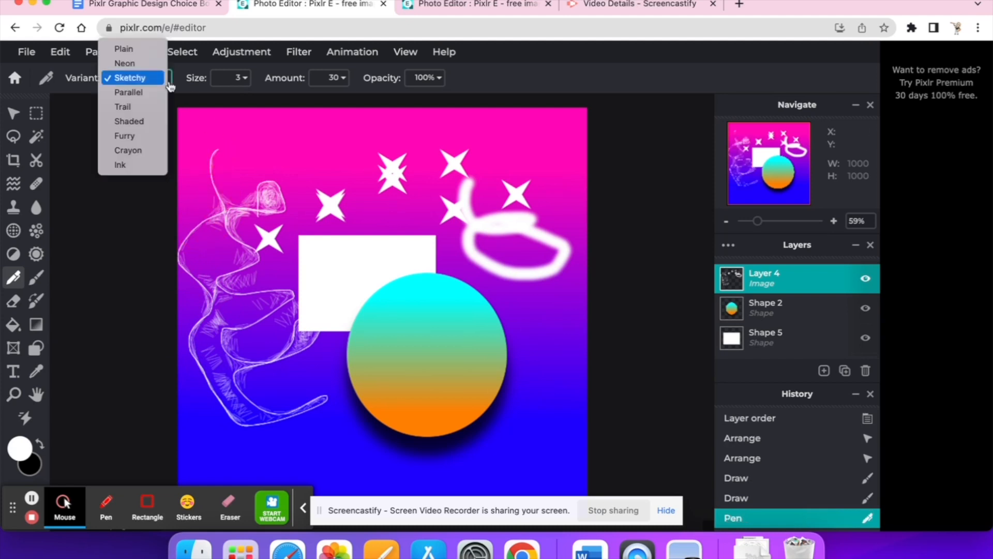
{"action": "left_click", "coordinate": [123, 107]}
{"action": "mouse_move", "coordinate": [237, 138]}
{"action": "left_mouse_down"}
{"action": "mouse_move", "coordinate": [340, 137]}
{"action": "mouse_move", "coordinate": [209, 96]}
{"action": "left_mouse_up"}
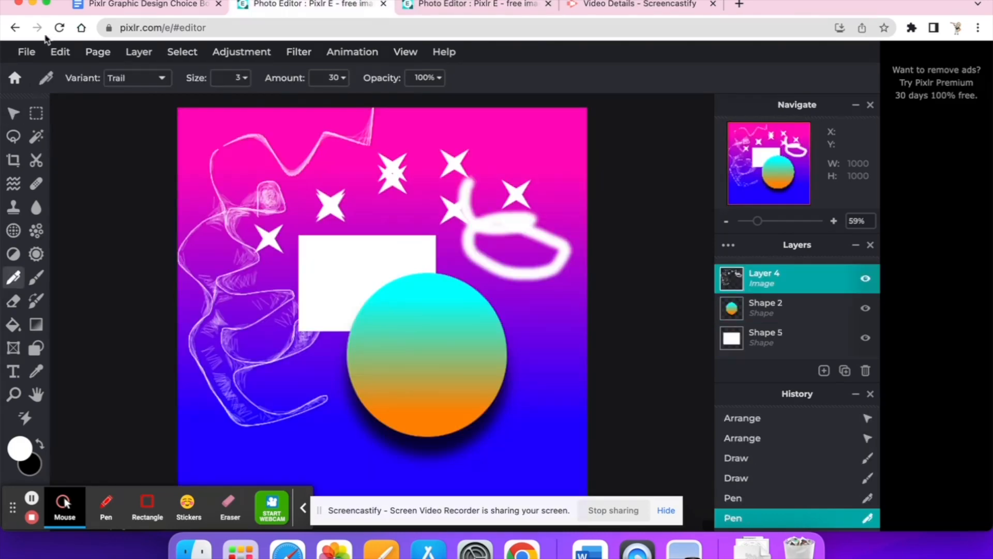
- Save the design as a PXZ document named pix in the Documents folder and dismiss the sign-up offer
{"action": "left_click", "coordinate": [26, 52]}
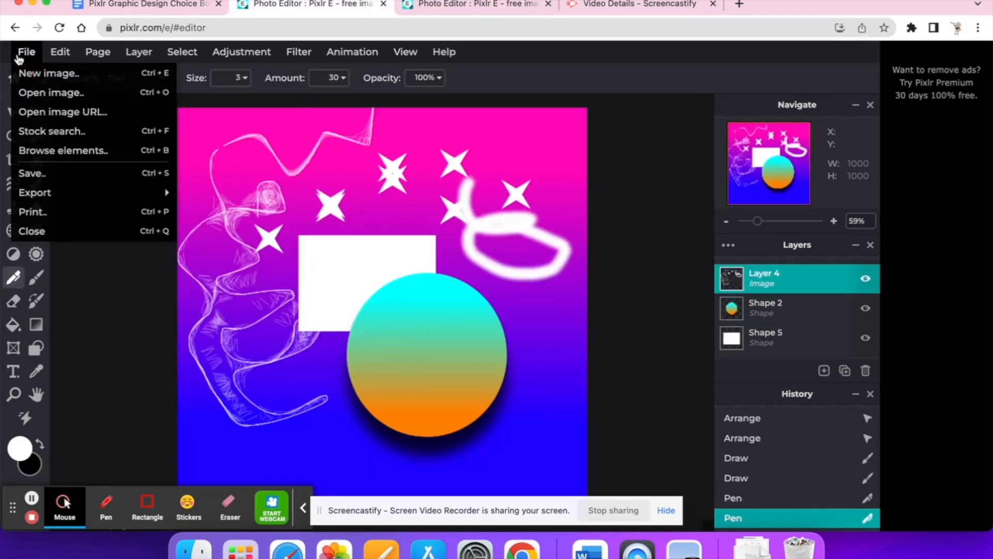
{"action": "left_click", "coordinate": [46, 170]}
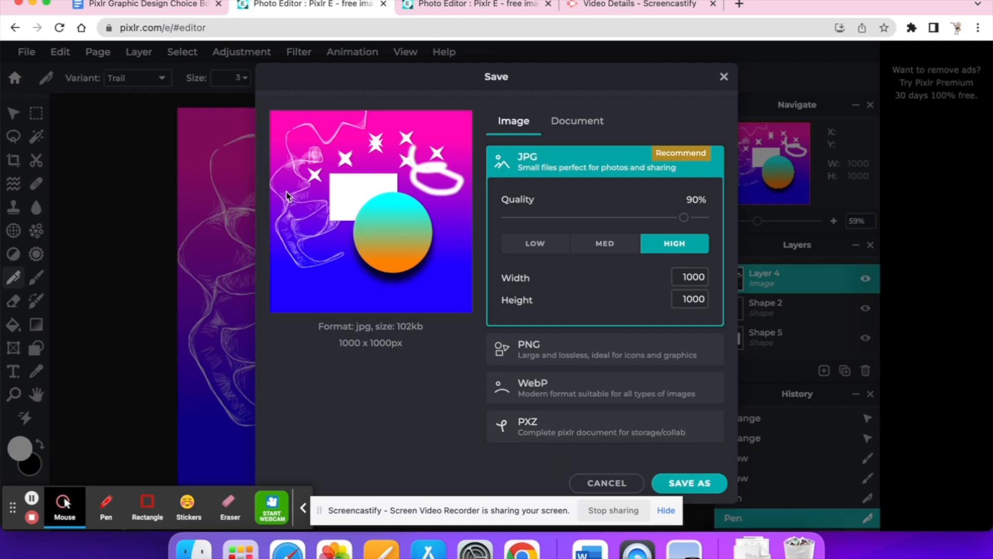
{"action": "left_click", "coordinate": [544, 431]}
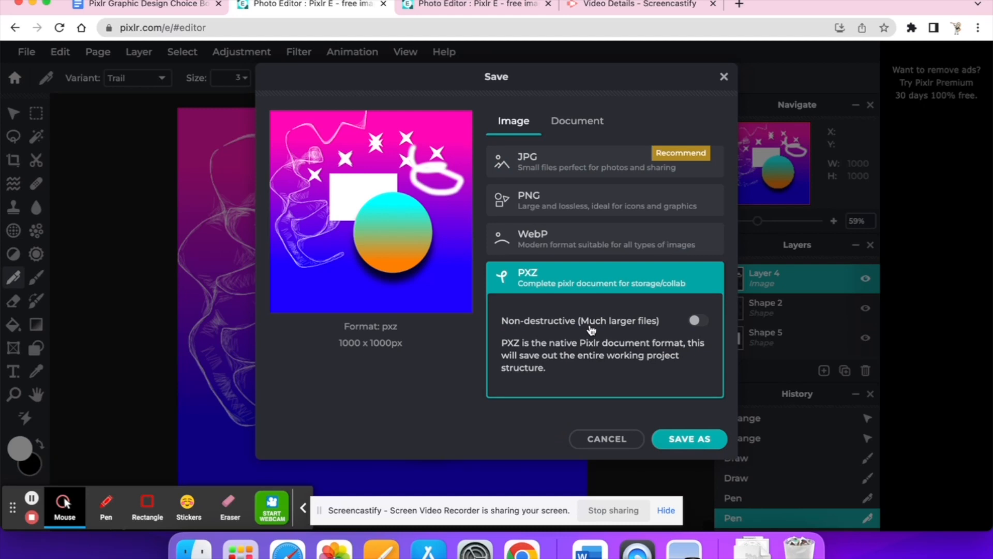
{"action": "left_click", "coordinate": [686, 439]}
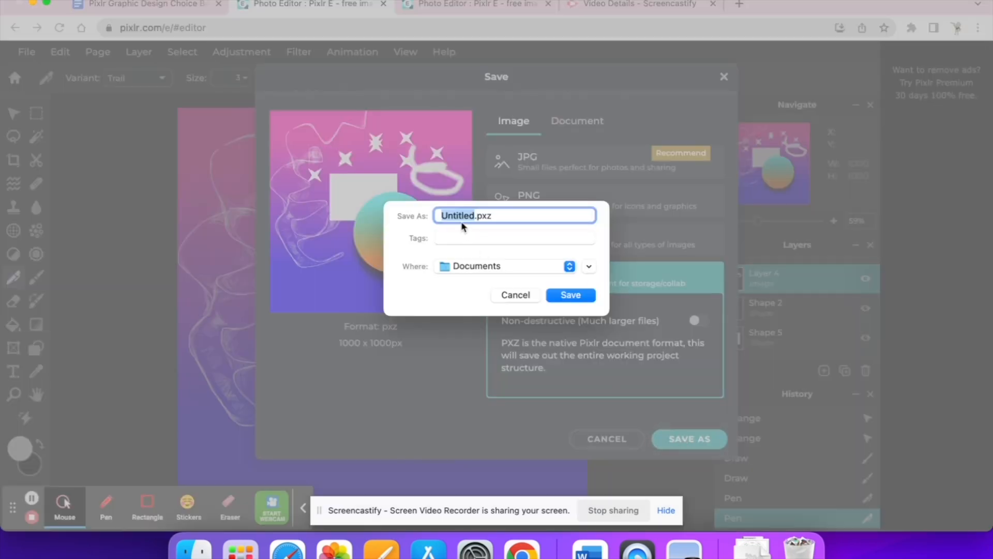
{"action": "type", "text": "pix"}
{"action": "left_click", "coordinate": [571, 294]}
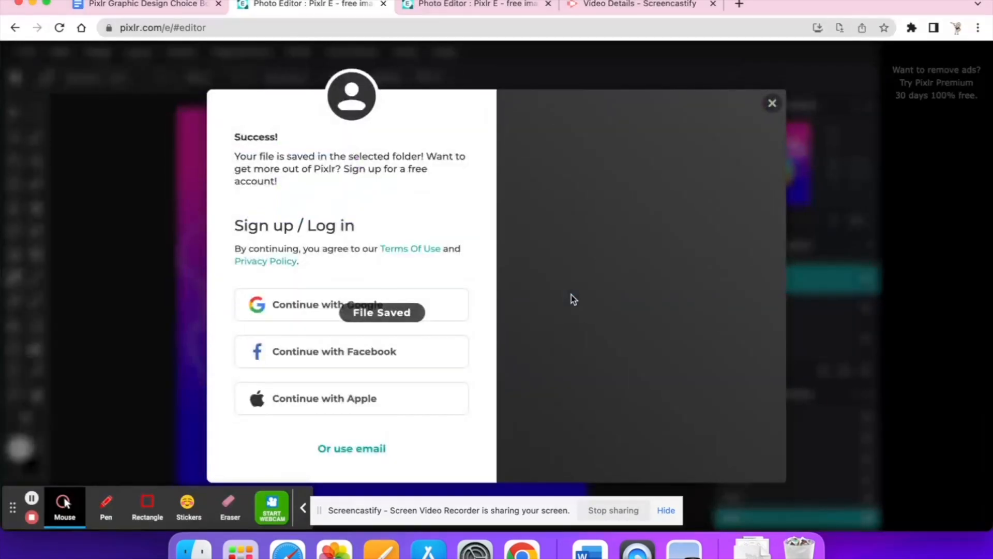
{"action": "left_click", "coordinate": [771, 104]}
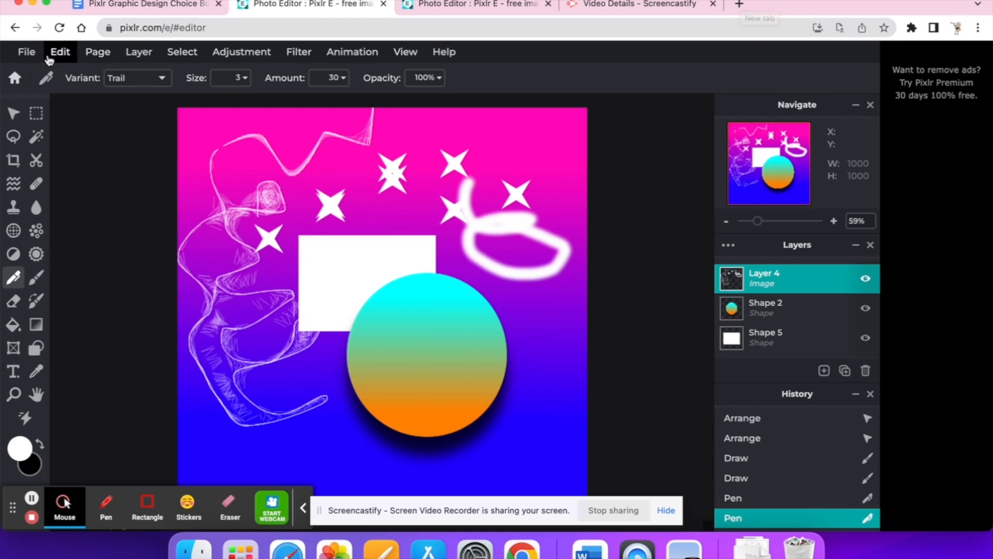
- Close the saved design's browser tab and start opening an image file in the remaining Pixlr editor
{"action": "left_click", "coordinate": [383, 4]}
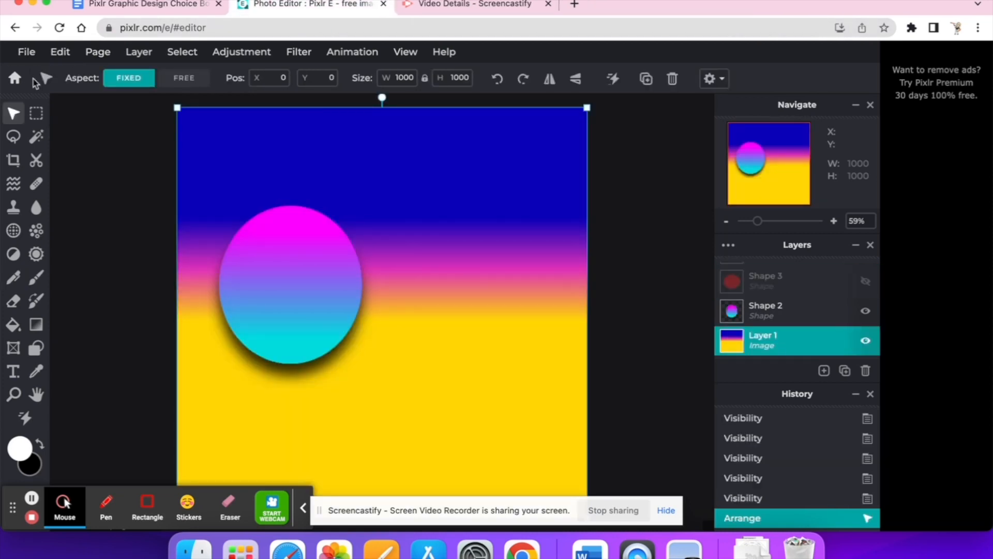
{"action": "left_click", "coordinate": [26, 52]}
{"action": "mouse_move", "coordinate": [38, 199]}
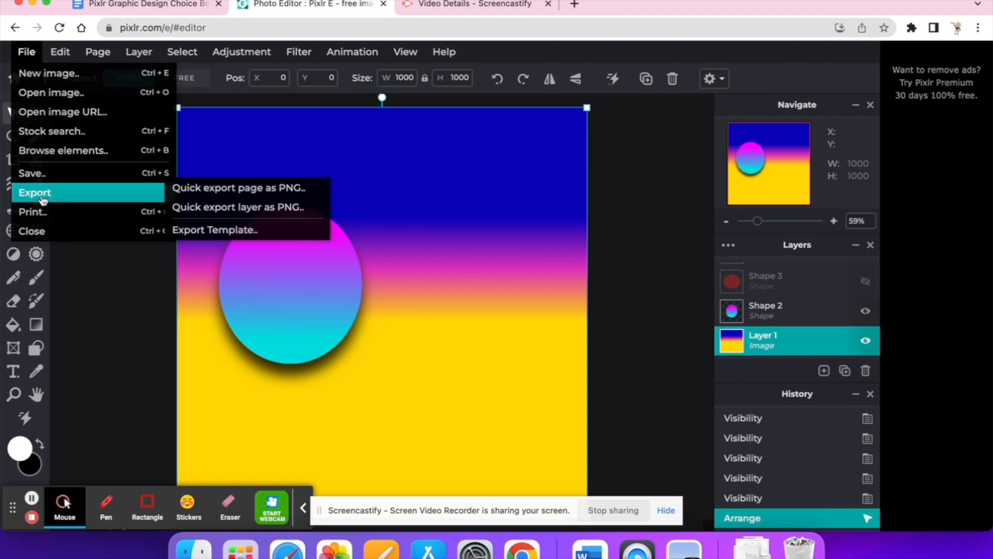
{"action": "left_click", "coordinate": [46, 96]}
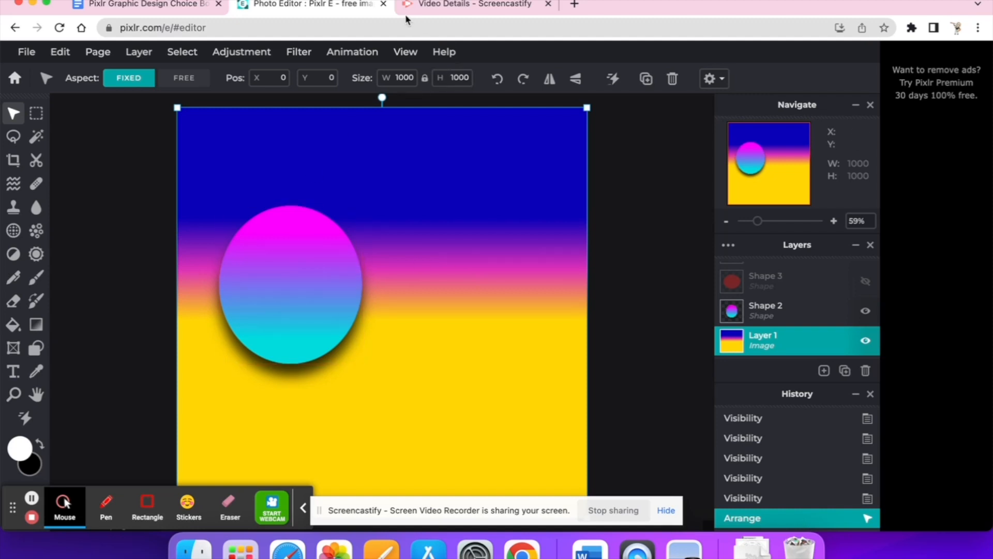
- Switch to the Pixlr Graphic Design Choice Board document and examine the Stencil Portrait, Liquify an Object and Cubism Effect projects with their tutorial links
{"action": "left_click", "coordinate": [189, 9]}
{"action": "scroll", "coordinate": [419, 272], "scroll_direction": "down", "scroll_amount": 3}
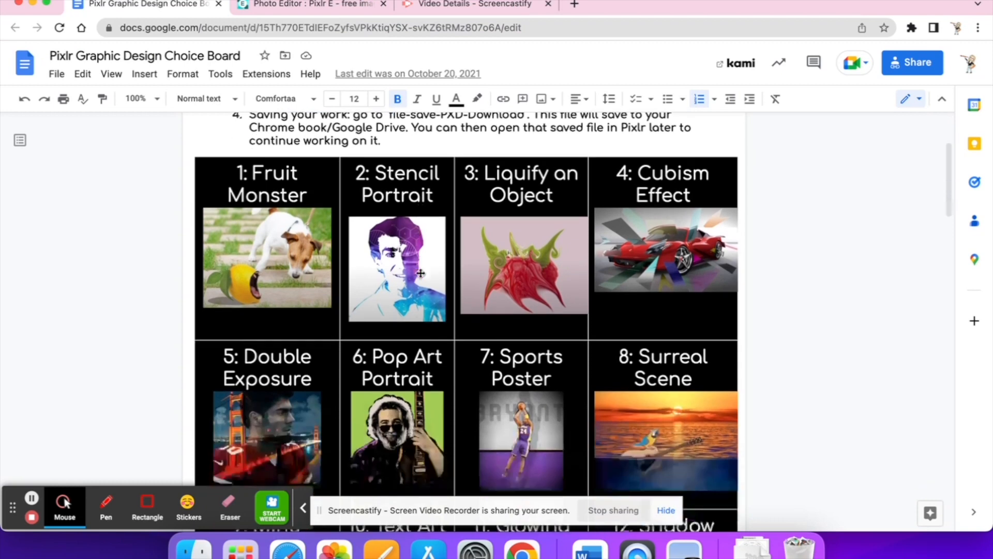
{"action": "left_click", "coordinate": [406, 236]}
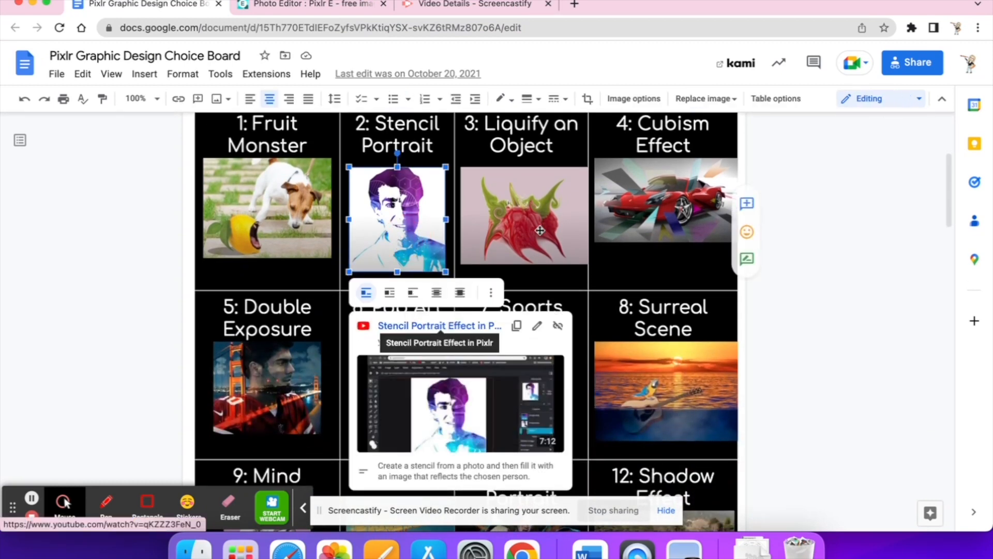
{"action": "left_click", "coordinate": [523, 217]}
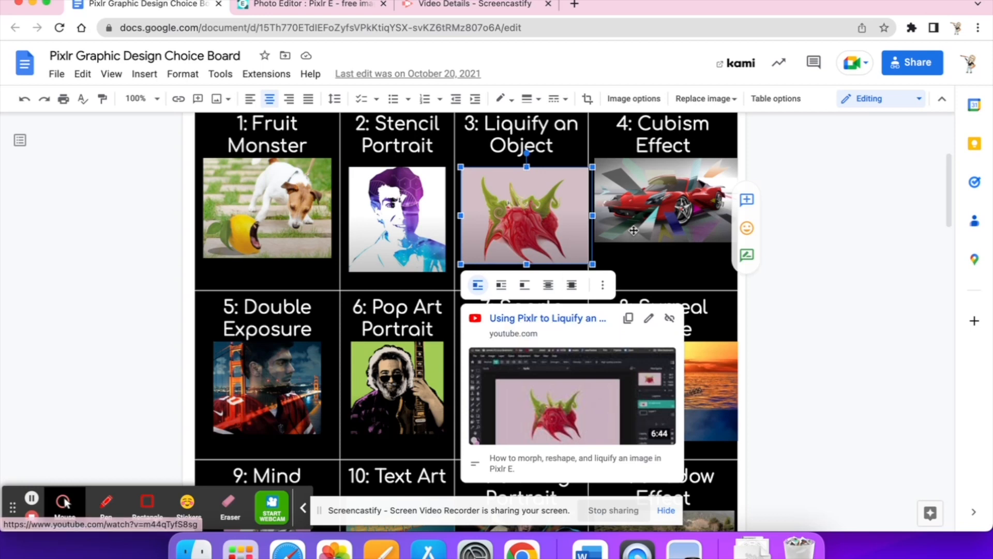
{"action": "left_click", "coordinate": [664, 207]}
{"action": "left_click", "coordinate": [901, 214]}
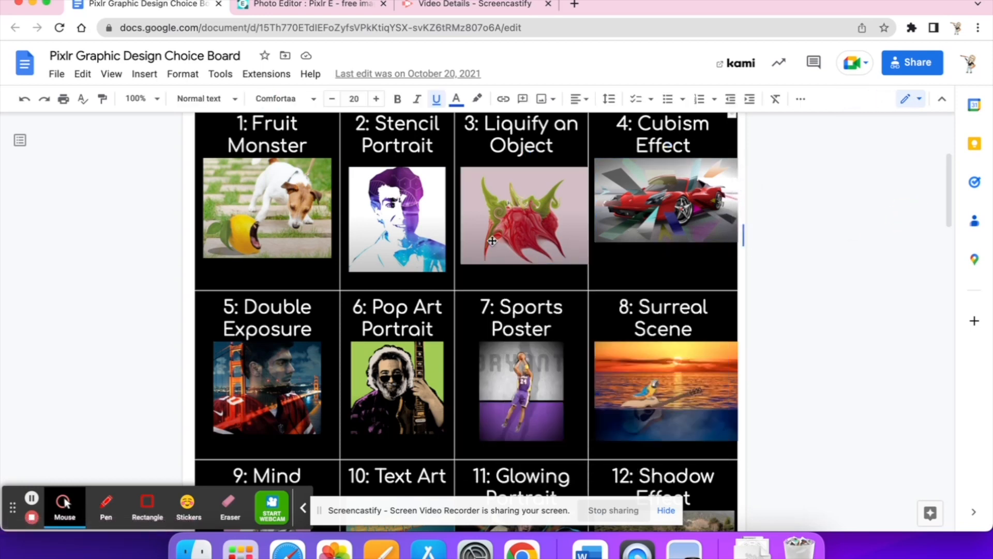
{"action": "scroll", "coordinate": [491, 240], "scroll_direction": "up", "scroll_amount": 3}
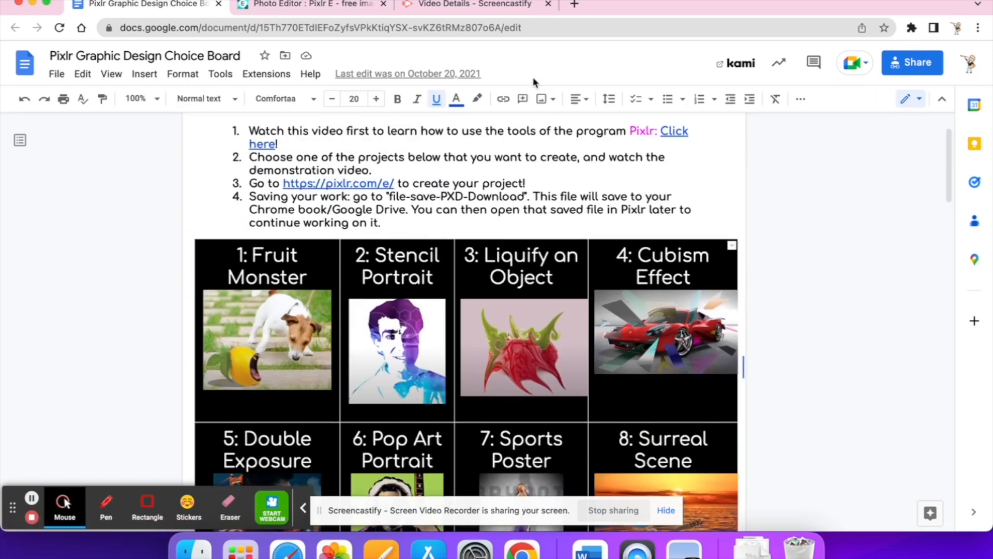